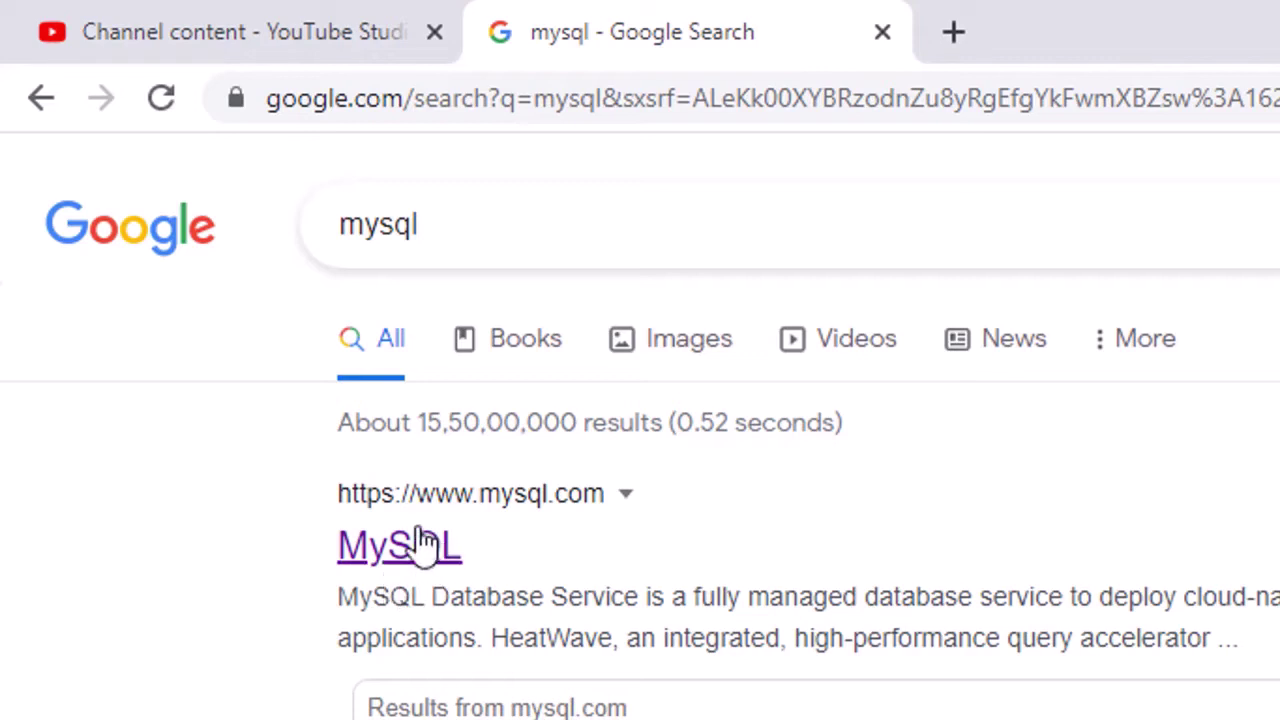
Open the official mysql.com site from the Google search results.
{"action": "left_click", "coordinate": [424, 543]}
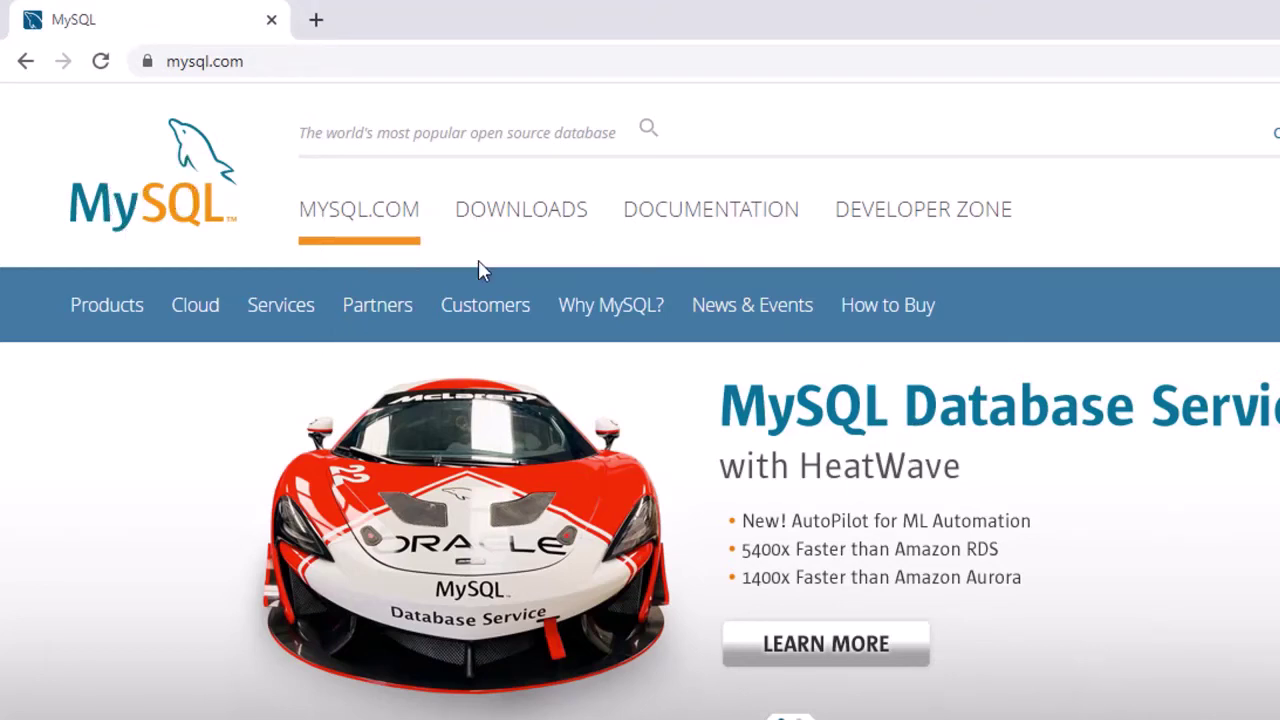
Go through Downloads and MySQL Community (GPL) Downloads to the MySQL Community Server page.
{"action": "left_click", "coordinate": [526, 230]}
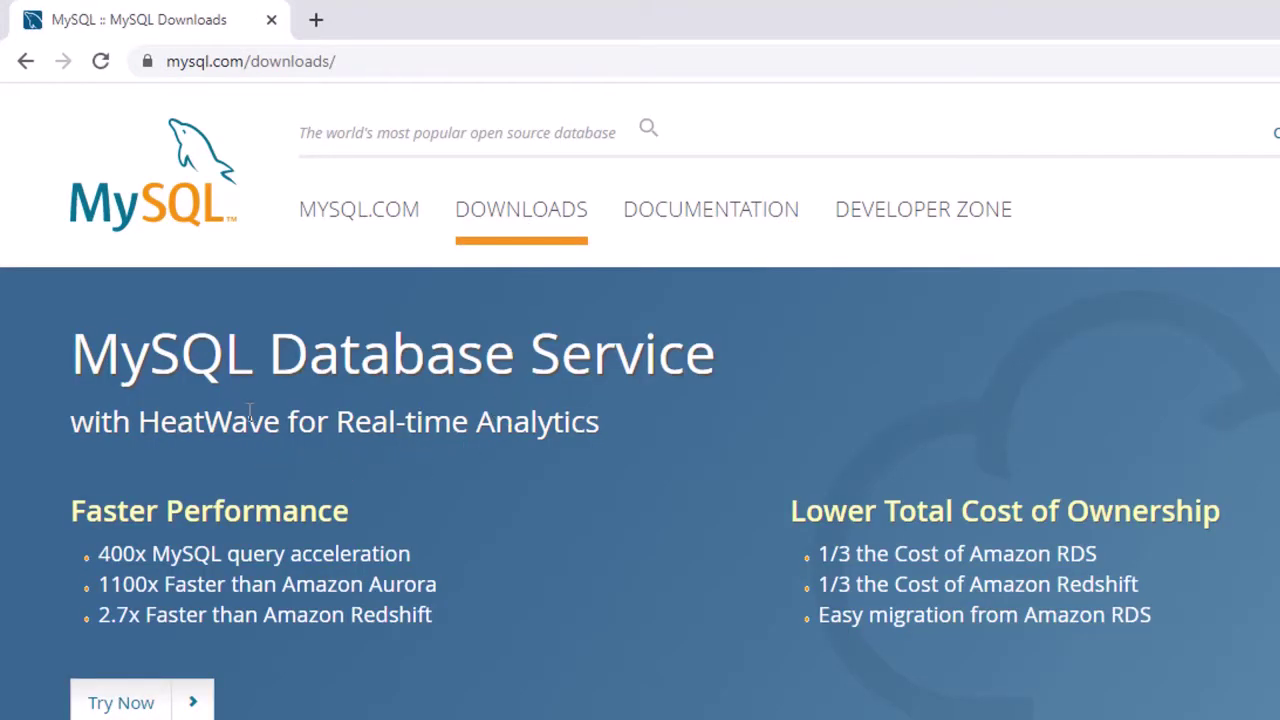
{"action": "scroll", "coordinate": [780, 530], "scroll_direction": "down", "scroll_amount": 10}
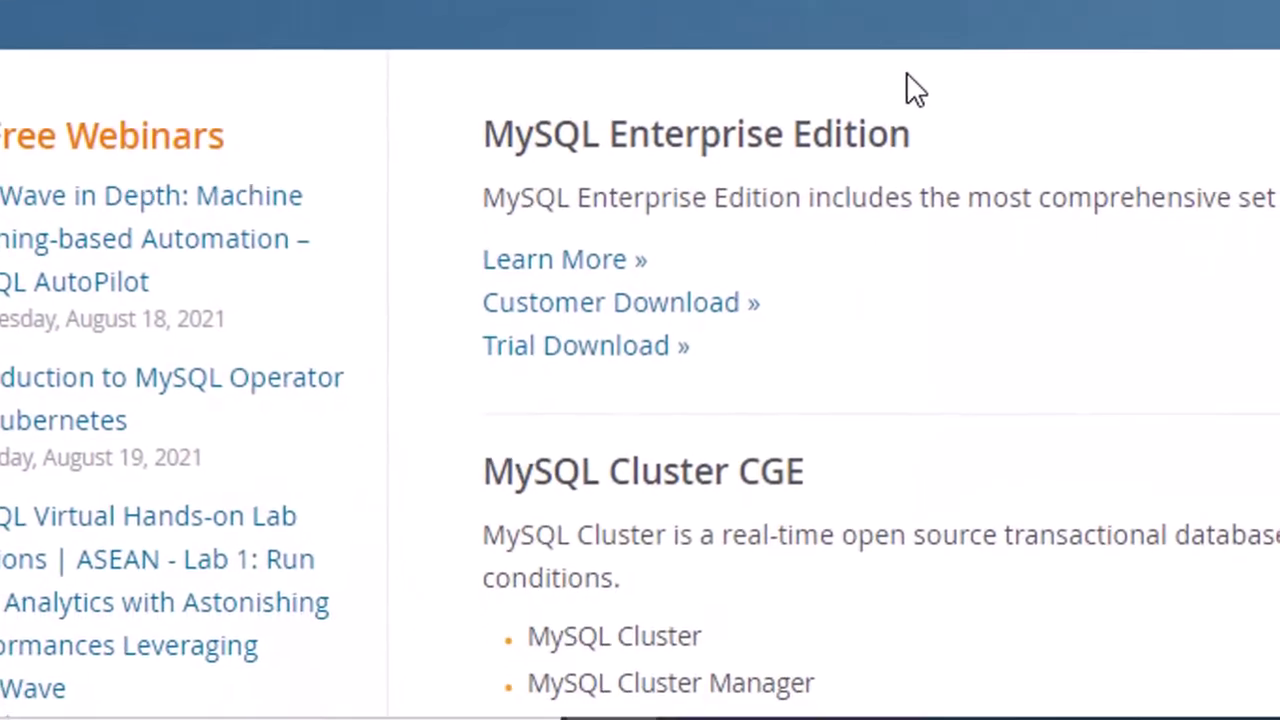
{"action": "scroll", "coordinate": [906, 88], "scroll_direction": "down", "scroll_amount": 6}
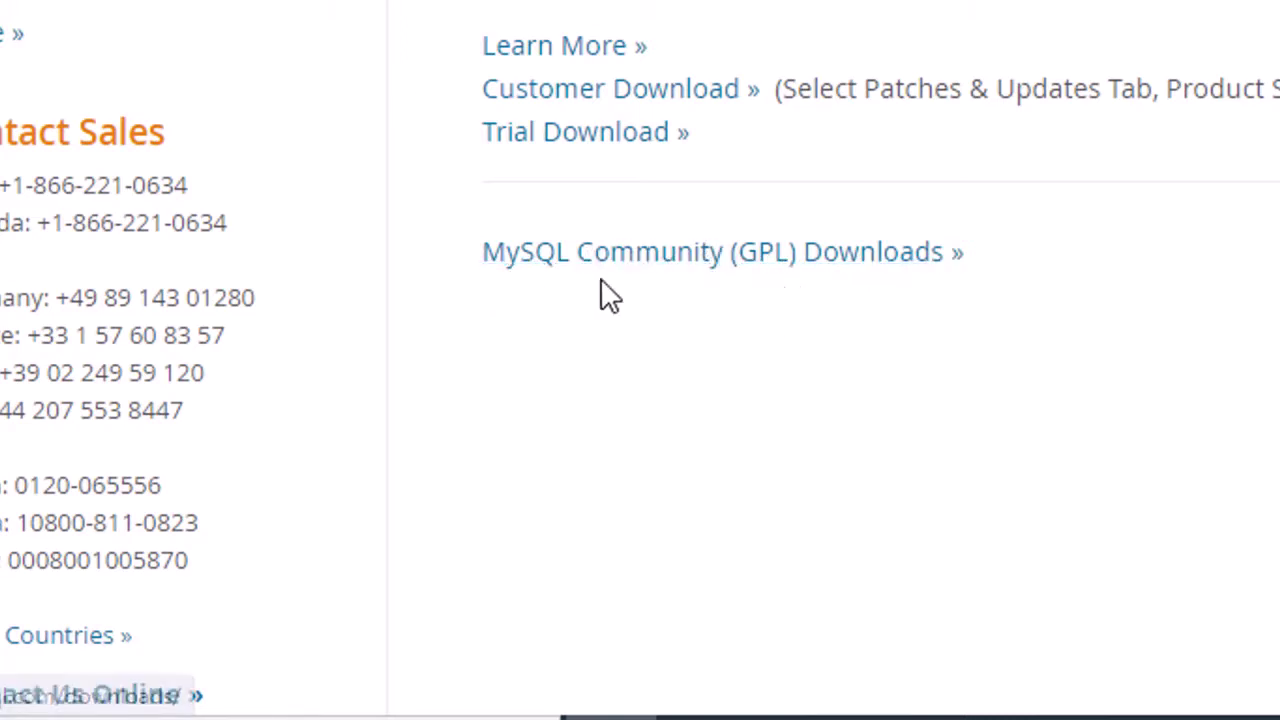
{"action": "left_click", "coordinate": [750, 272]}
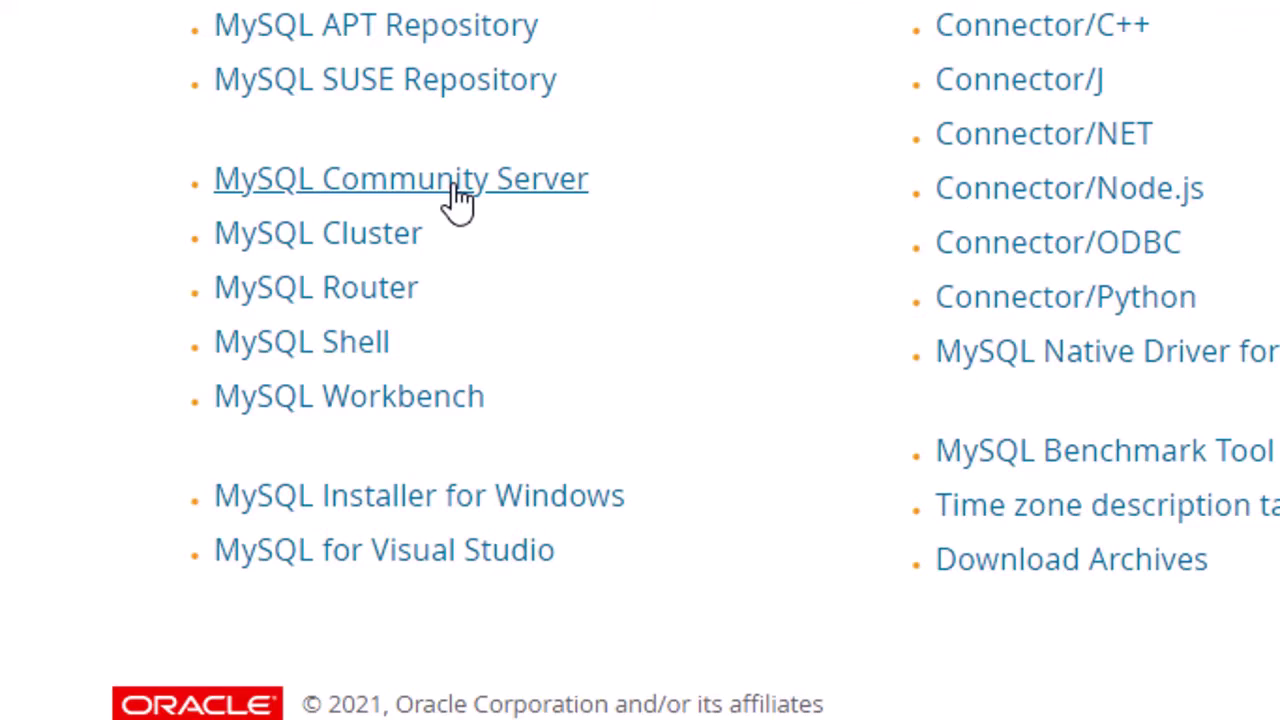
{"action": "left_click", "coordinate": [458, 195]}
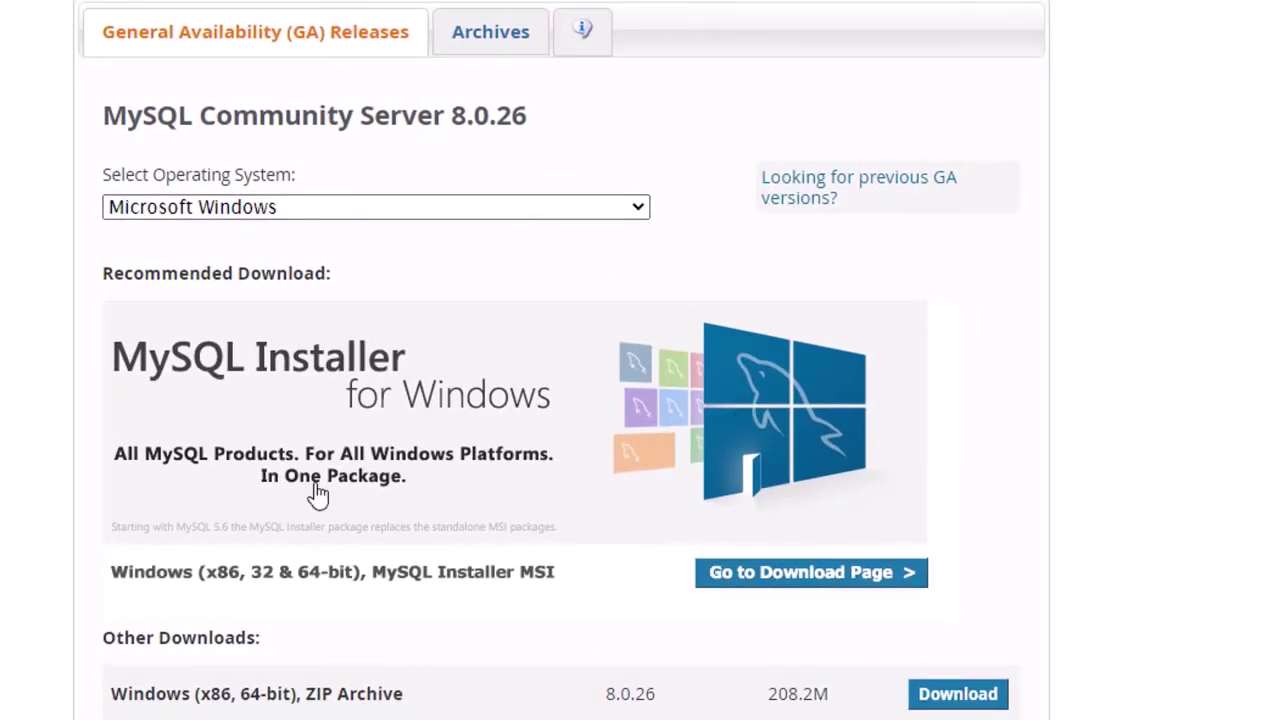
Keep Microsoft Windows as the OS and open the MySQL Installer 8.0.26 download page.
{"action": "left_click", "coordinate": [405, 214]}
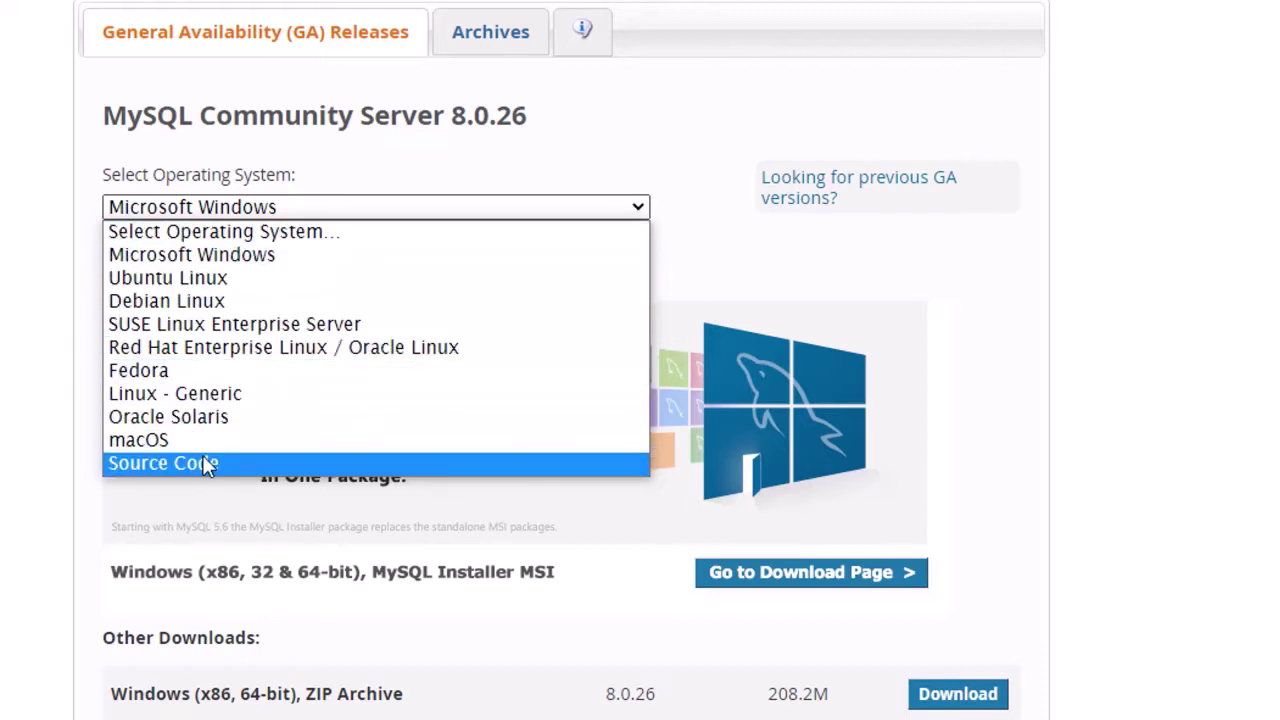
{"action": "left_click", "coordinate": [260, 256]}
{"action": "scroll", "coordinate": [257, 262], "scroll_direction": "down", "scroll_amount": 1}
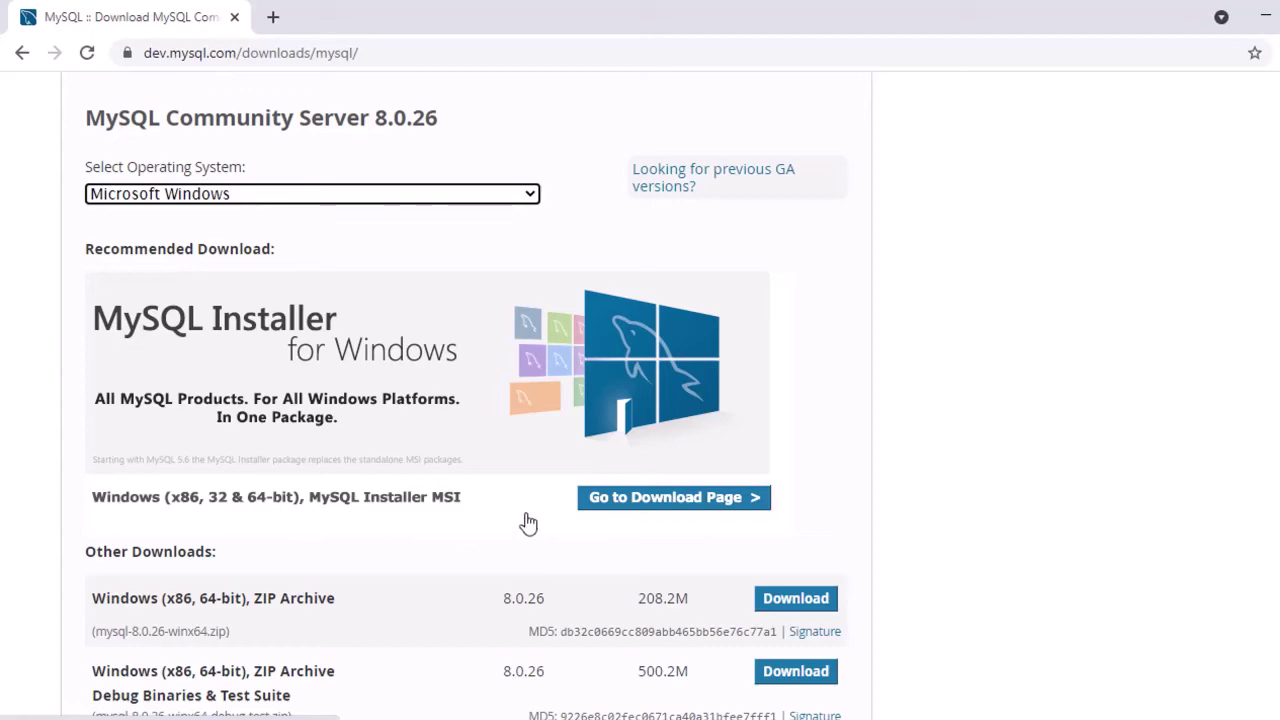
{"action": "scroll", "coordinate": [418, 505], "scroll_direction": "down", "scroll_amount": 2}
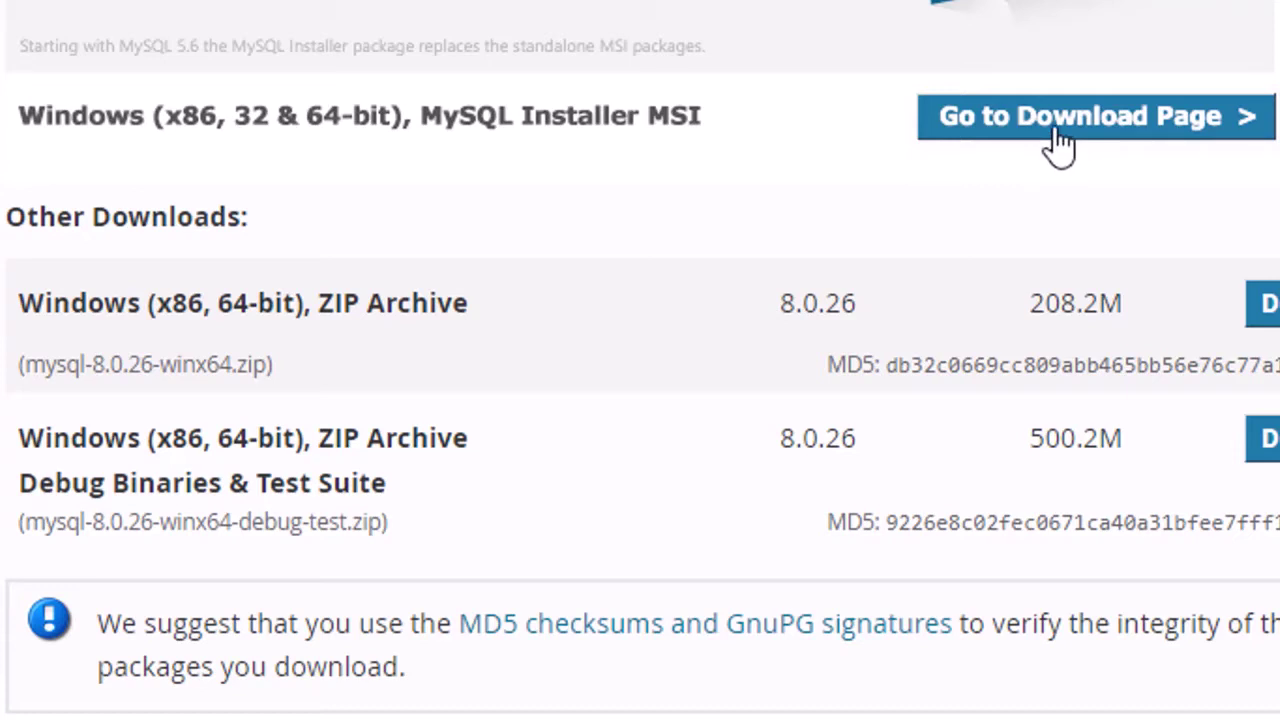
{"action": "left_click", "coordinate": [1057, 130]}
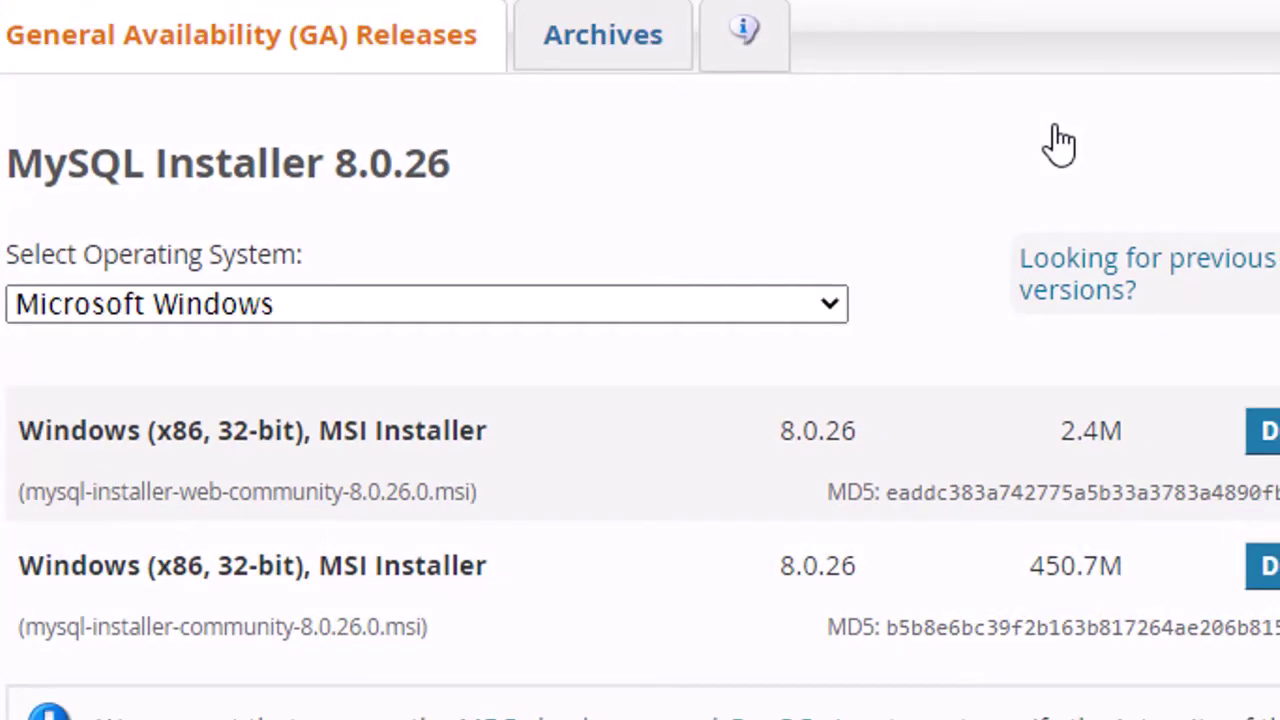
{"action": "scroll", "coordinate": [1060, 145], "scroll_direction": "down", "scroll_amount": 3}
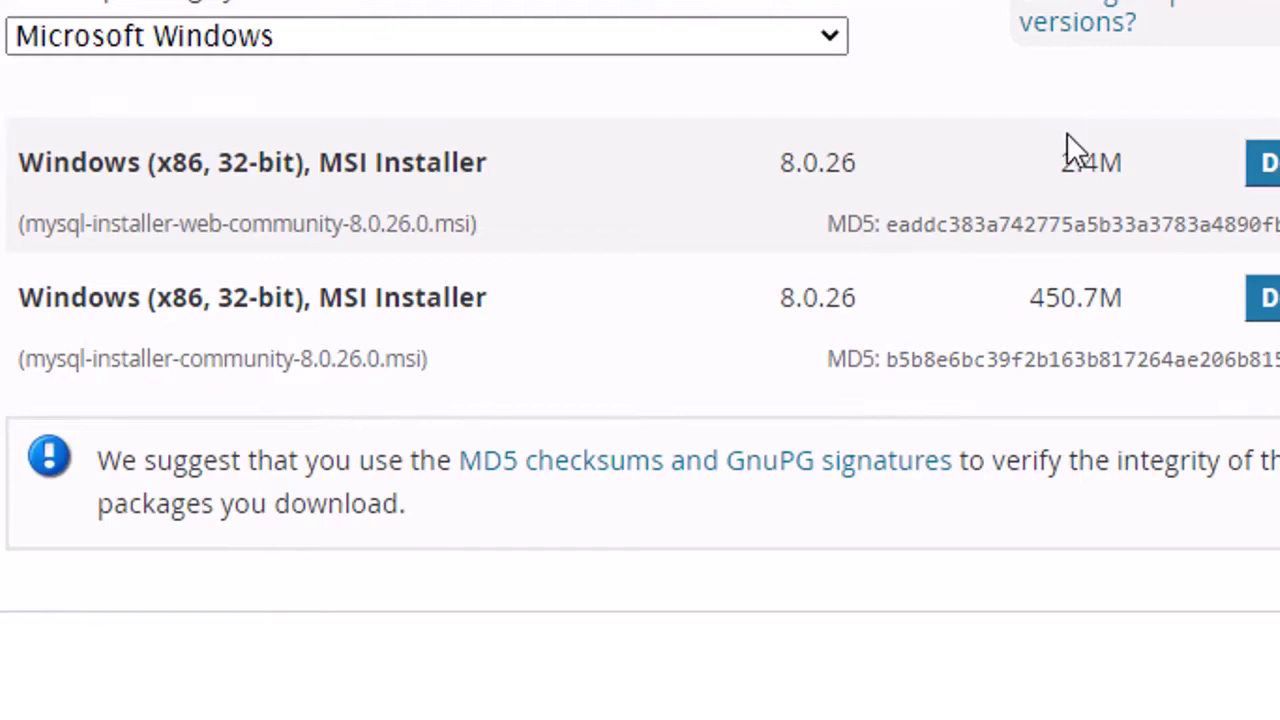
{"action": "scroll", "coordinate": [1060, 143], "scroll_direction": "up", "scroll_amount": 2}
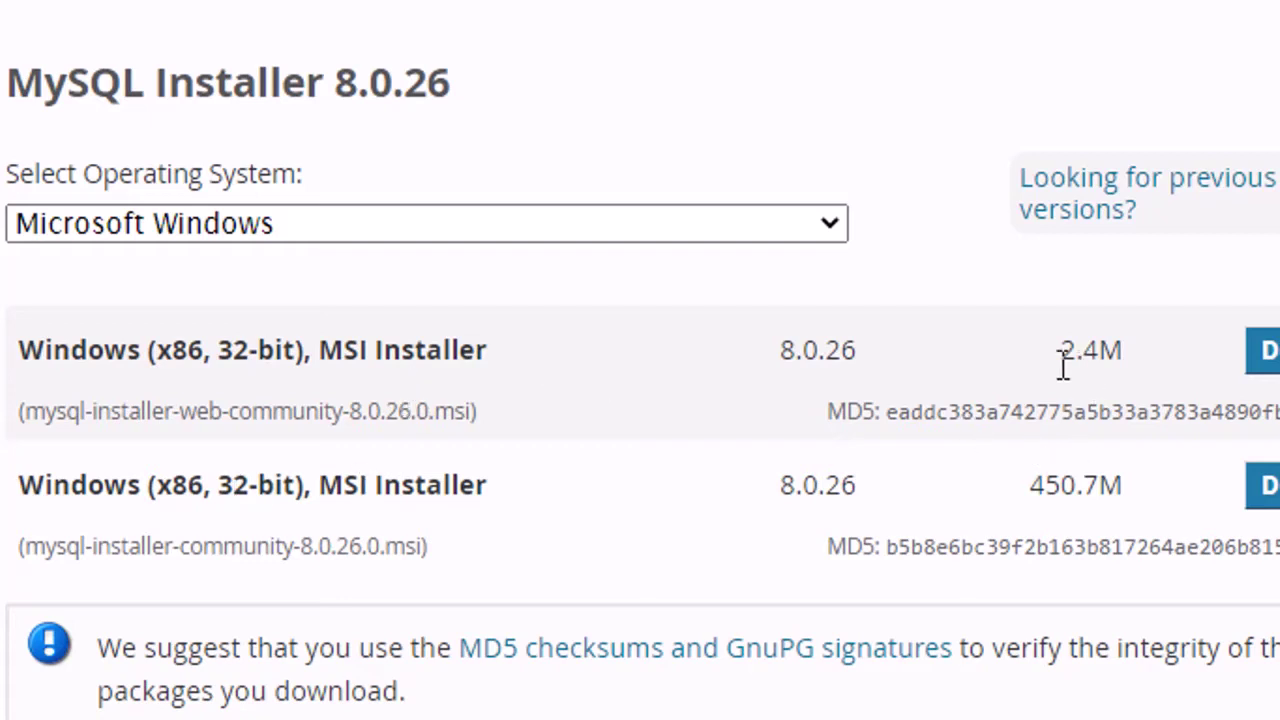
{"action": "left_click_drag", "start_coordinate": [178, 413], "coordinate": [492, 433]}
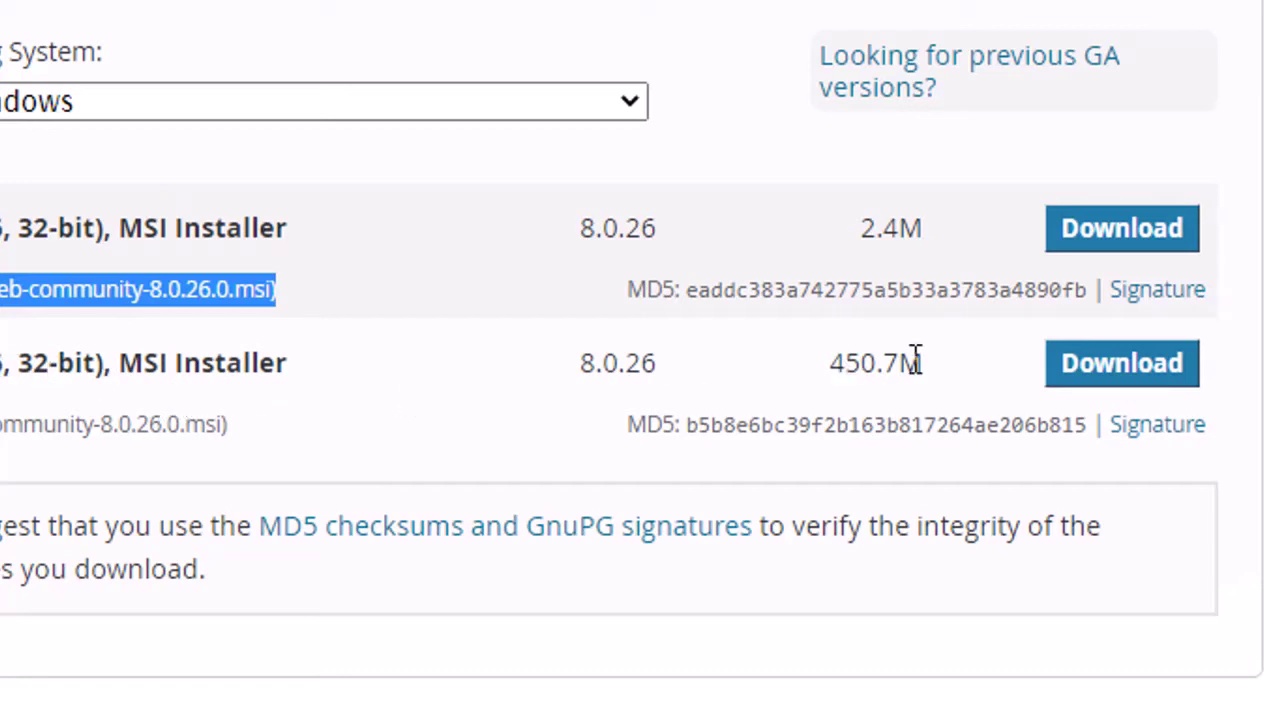
Download the full 450.7M MySQL Installer MSI without logging in.
{"action": "left_click", "coordinate": [1145, 365]}
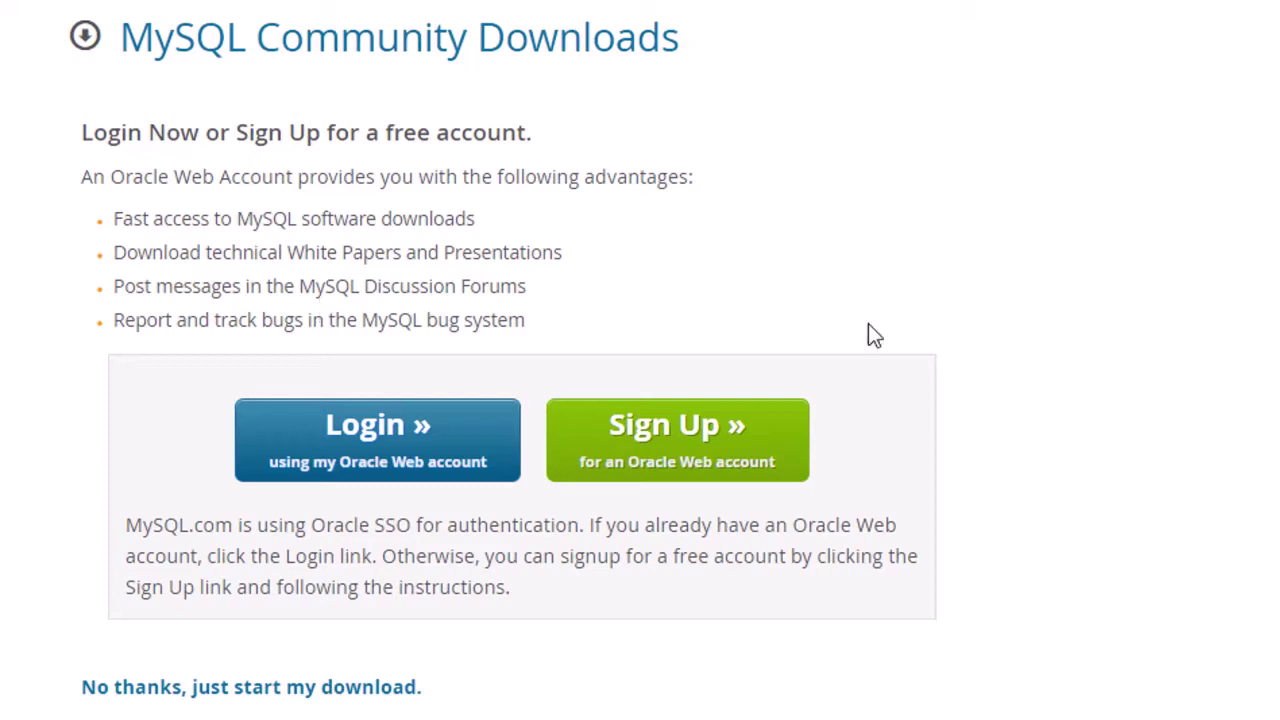
{"action": "scroll", "coordinate": [260, 590], "scroll_direction": "down", "scroll_amount": 1}
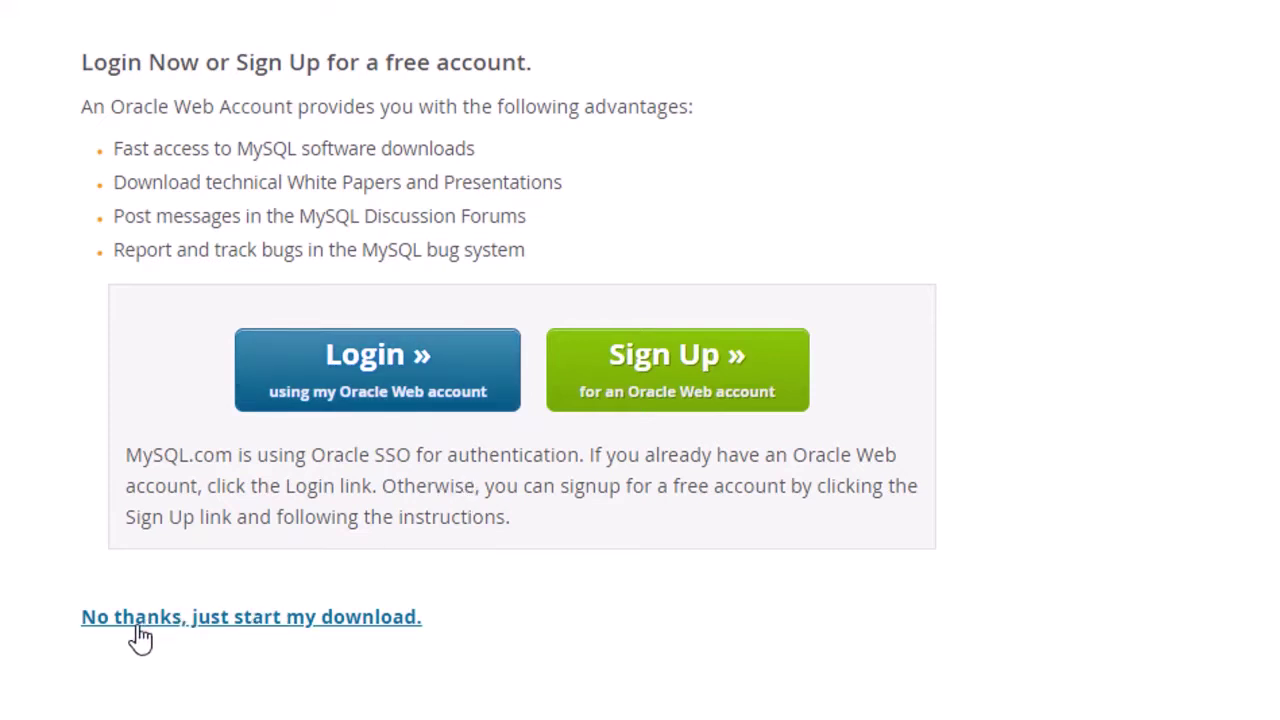
{"action": "left_click", "coordinate": [141, 625]}
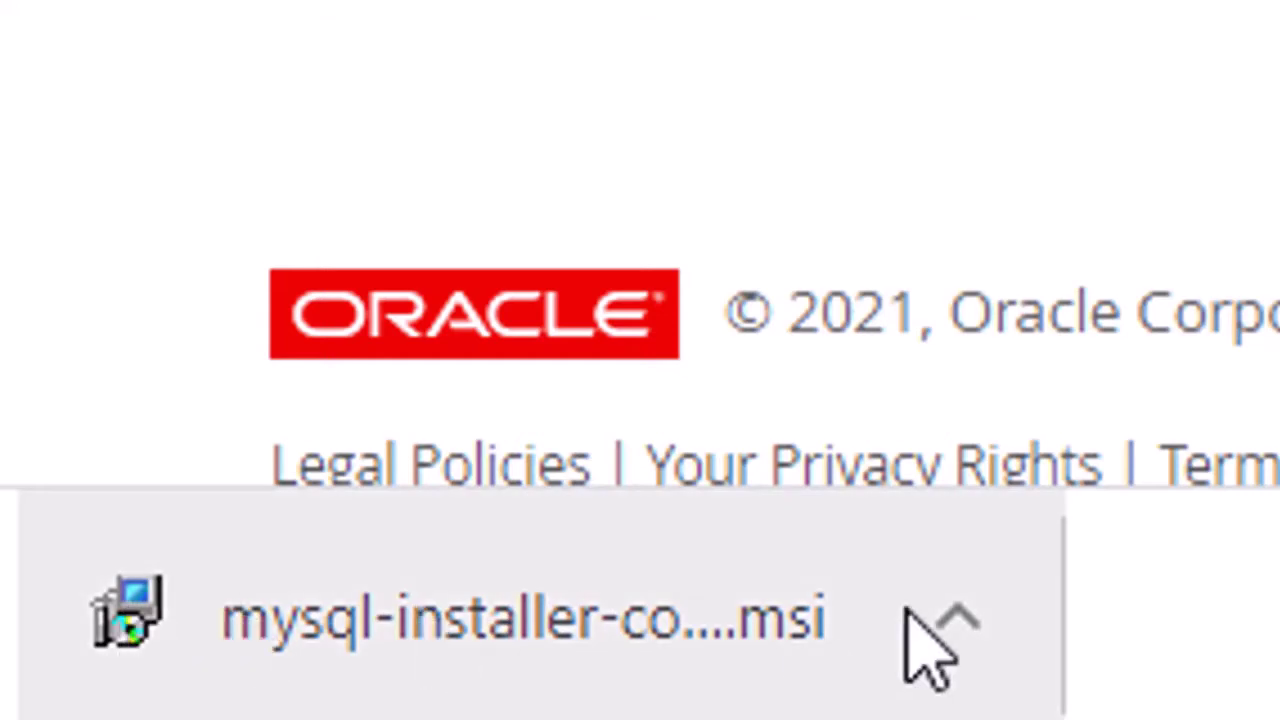
Show mysql-installer-community-8.0.26.0 in the Downloads folder and run it.
{"action": "left_click", "coordinate": [955, 615]}
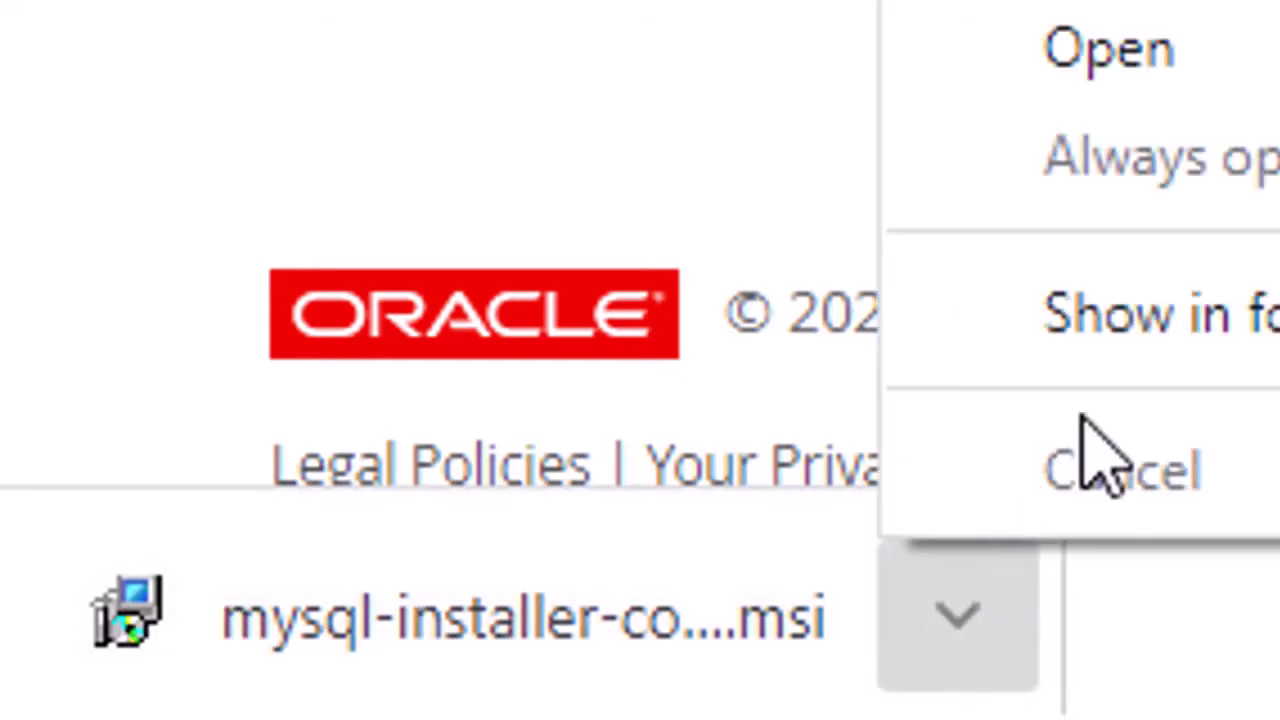
{"action": "left_click", "coordinate": [1137, 347]}
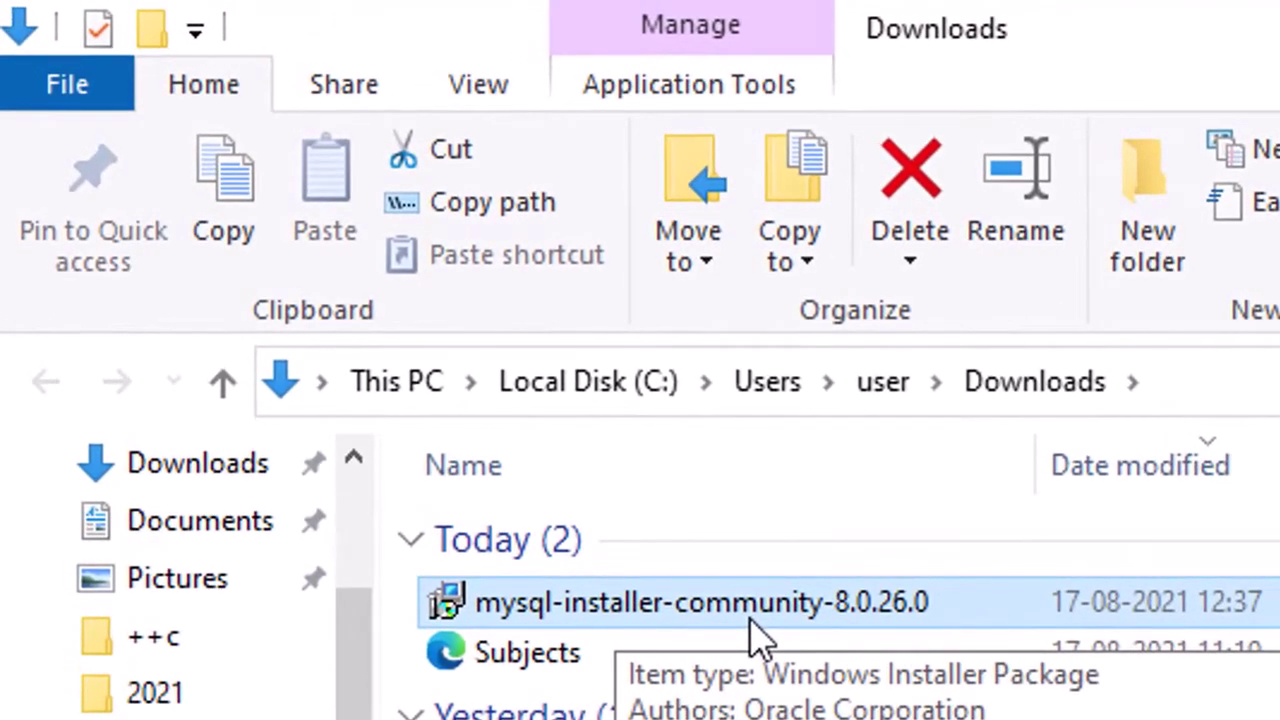
{"action": "left_click", "coordinate": [757, 620]}
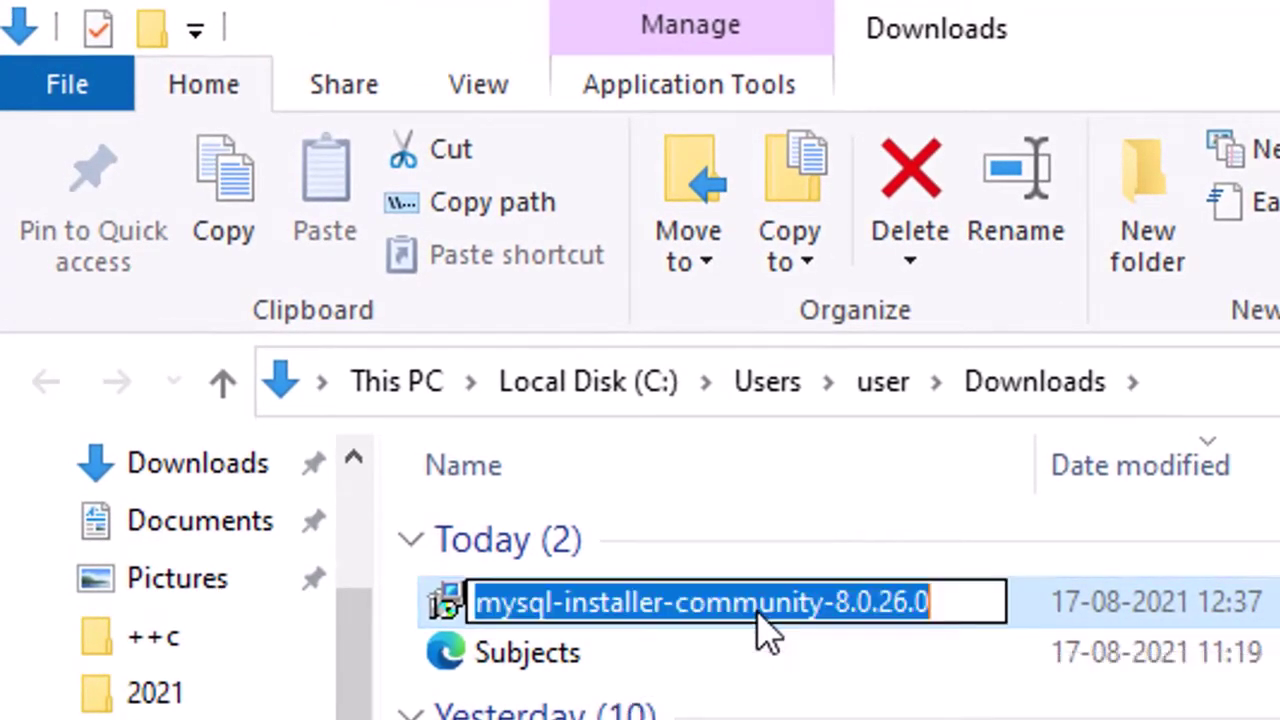
{"action": "left_click", "coordinate": [777, 629]}
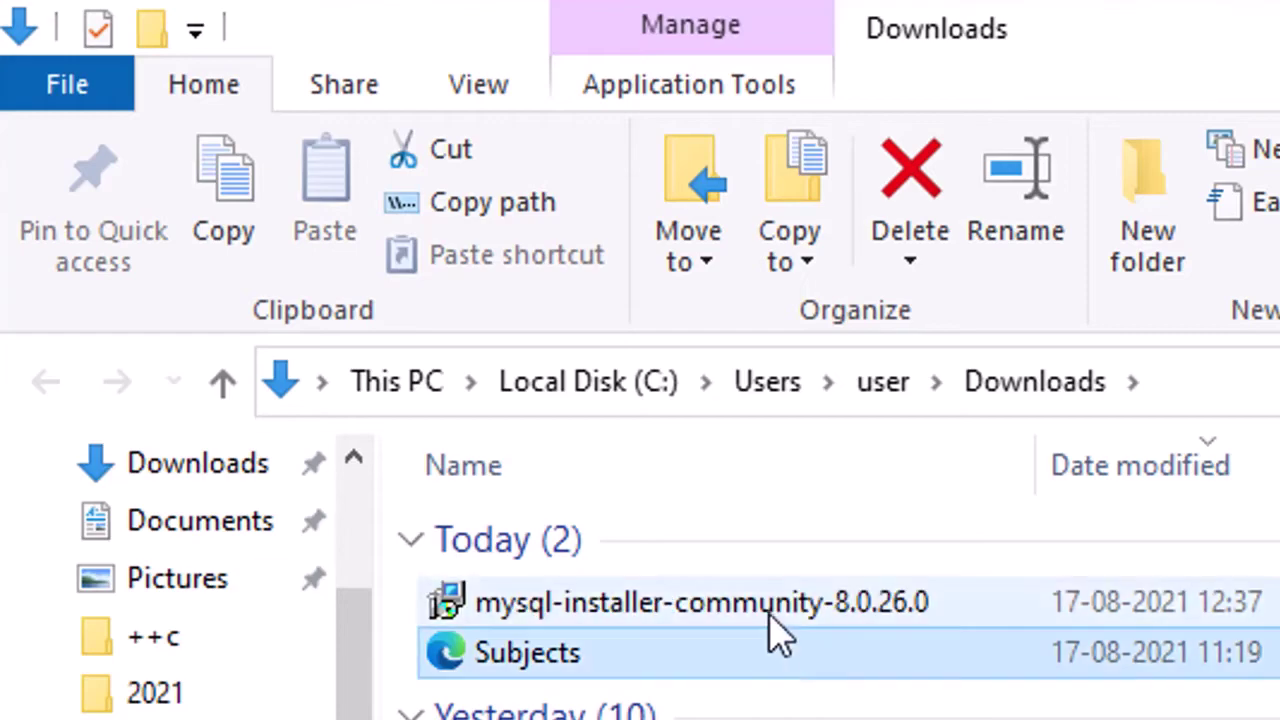
{"action": "double_click", "coordinate": [777, 629]}
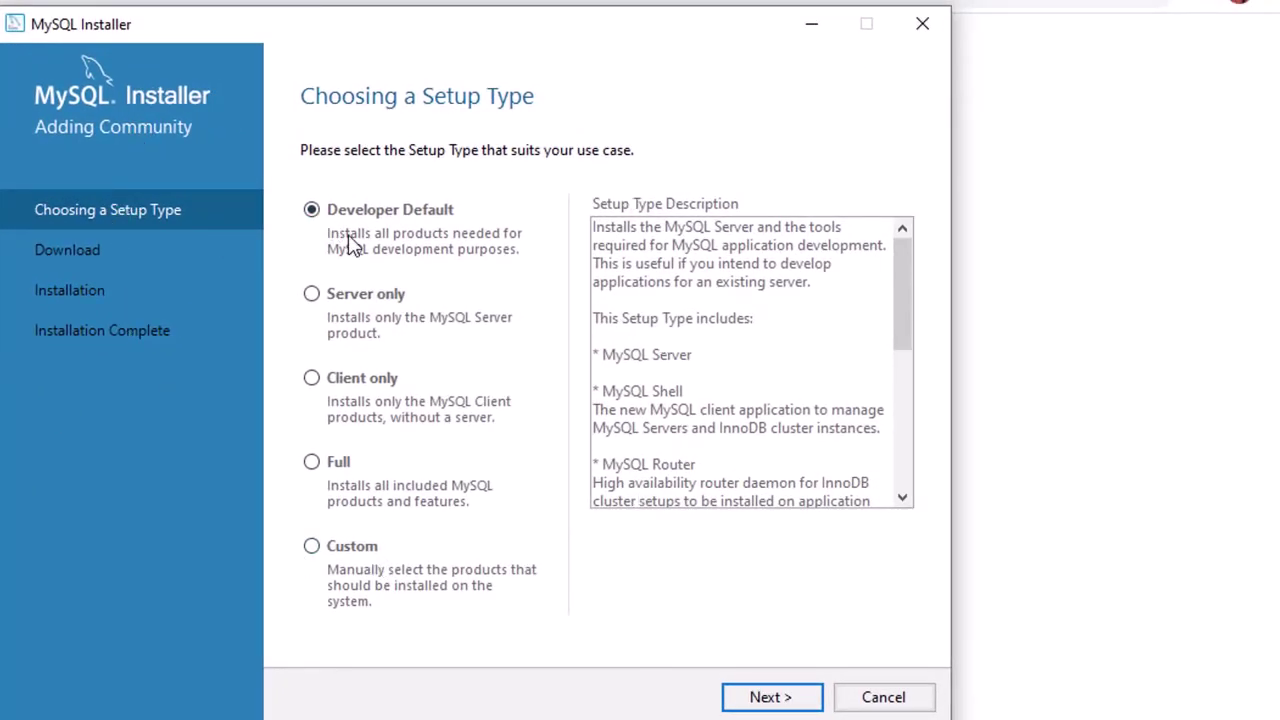
{"action": "scroll", "coordinate": [638, 372], "scroll_direction": "down", "scroll_amount": 1}
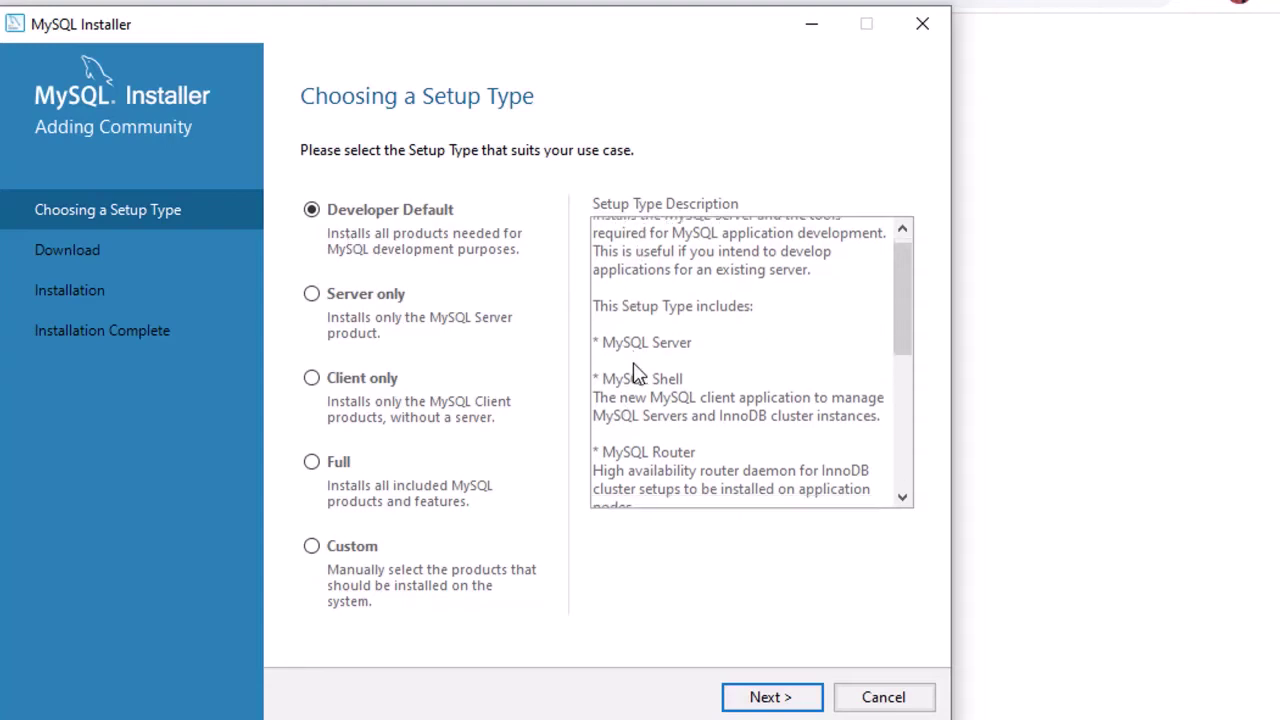
{"action": "scroll", "coordinate": [638, 372], "scroll_direction": "down", "scroll_amount": 4}
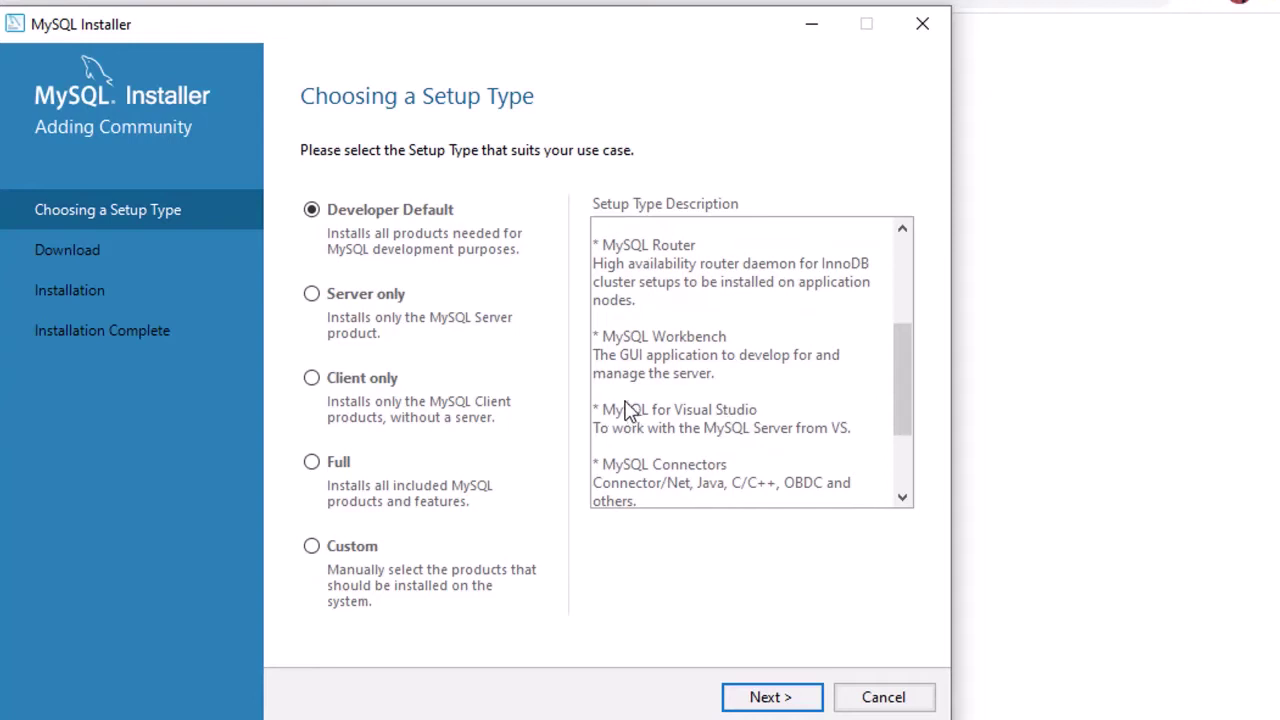
{"action": "scroll", "coordinate": [722, 396], "scroll_direction": "down", "scroll_amount": 1}
{"action": "scroll", "coordinate": [722, 396], "scroll_direction": "down", "scroll_amount": 3}
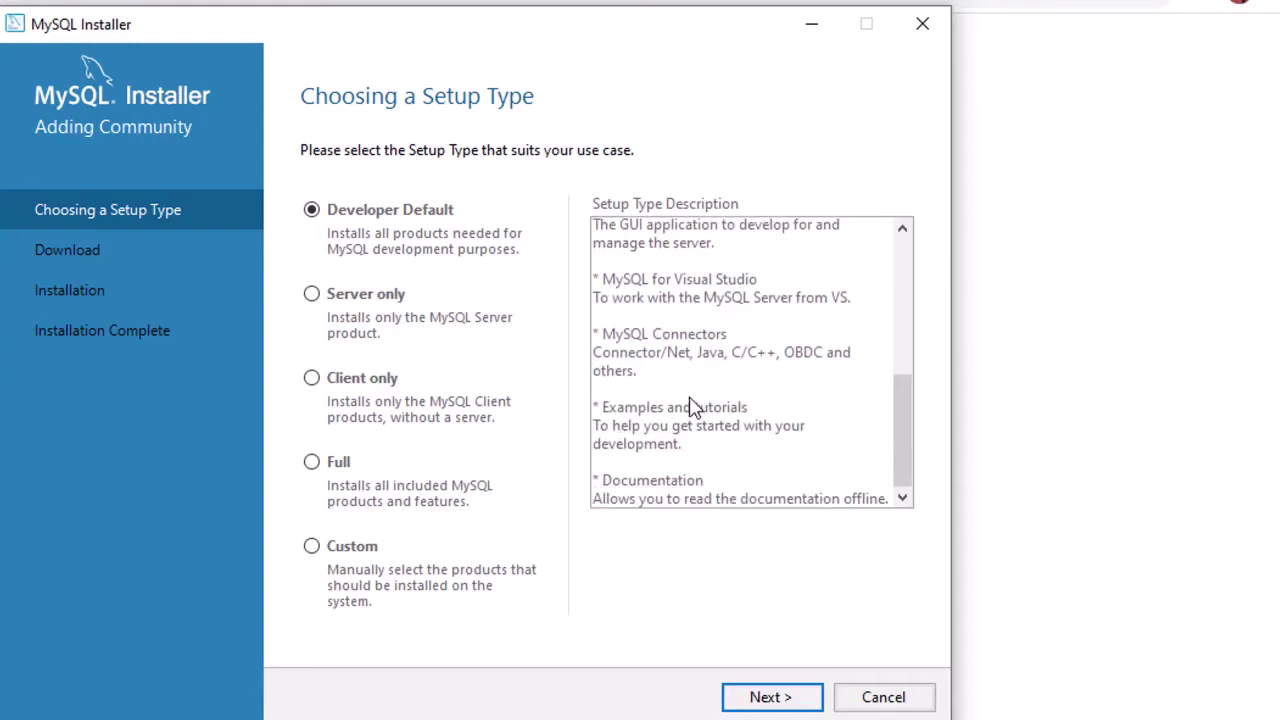
{"action": "scroll", "coordinate": [694, 407], "scroll_direction": "up", "scroll_amount": 5}
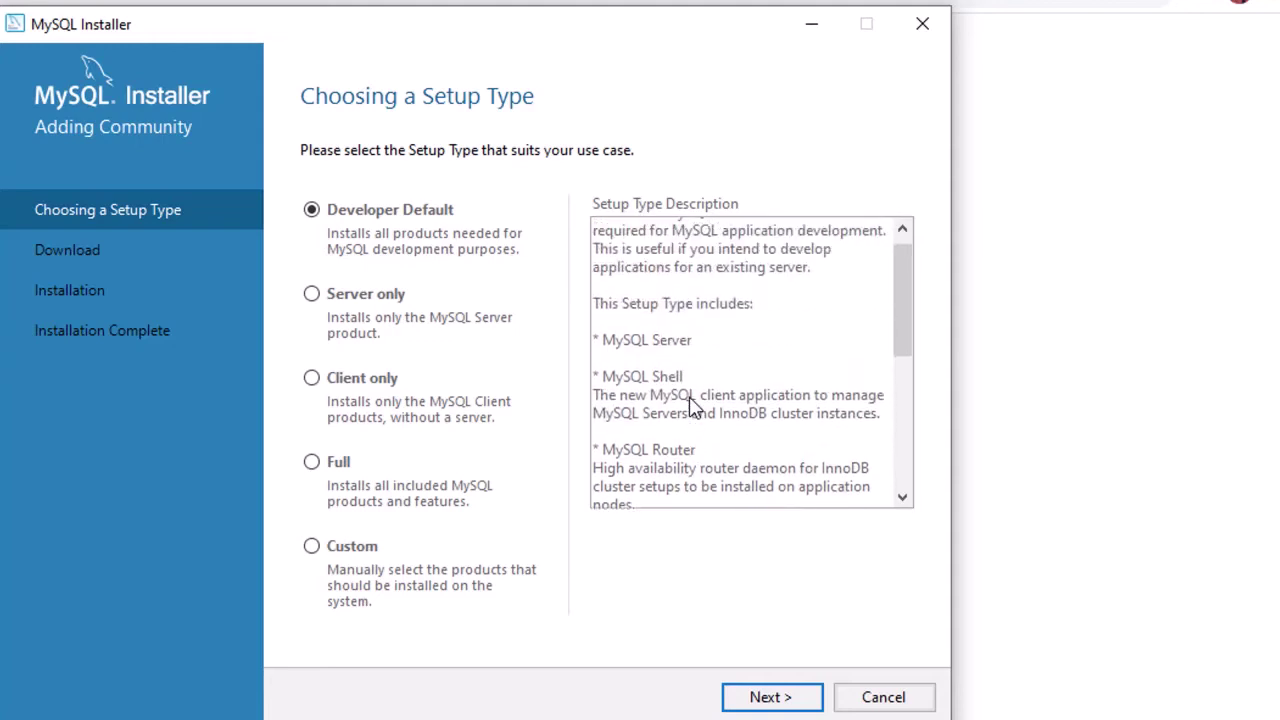
{"action": "scroll", "coordinate": [694, 407], "scroll_direction": "down", "scroll_amount": 5}
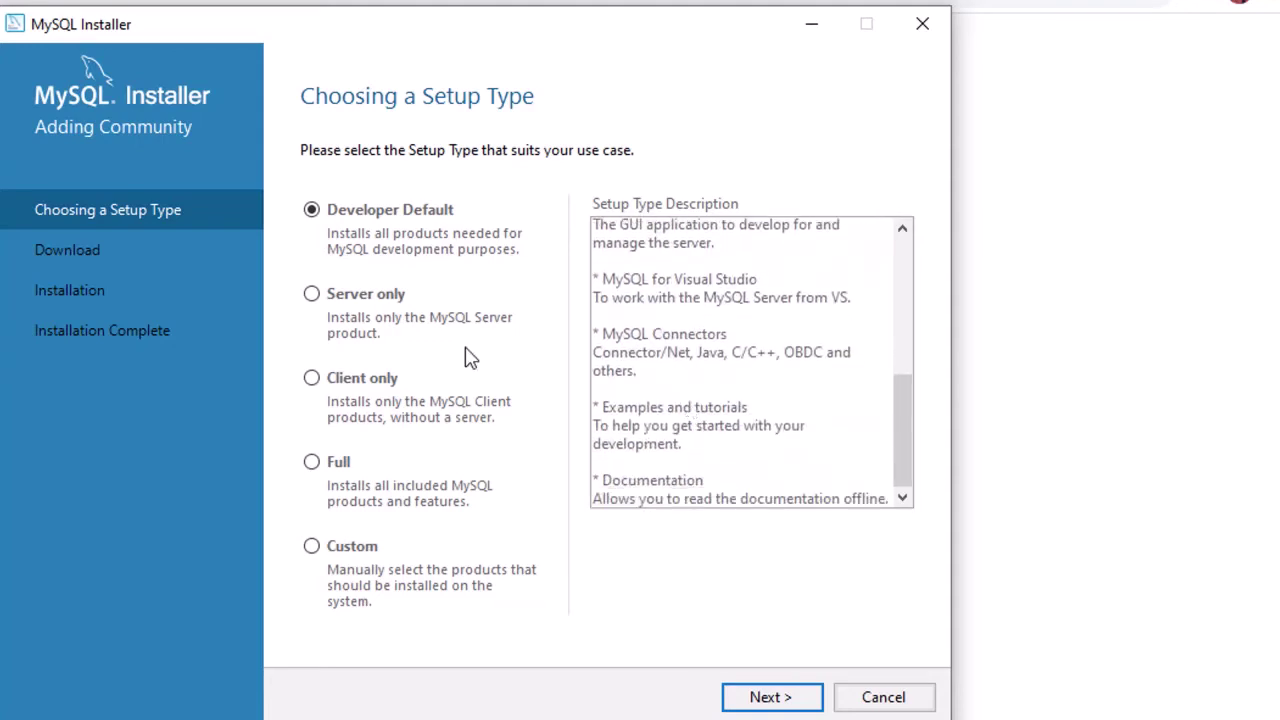
{"action": "left_click", "coordinate": [360, 222]}
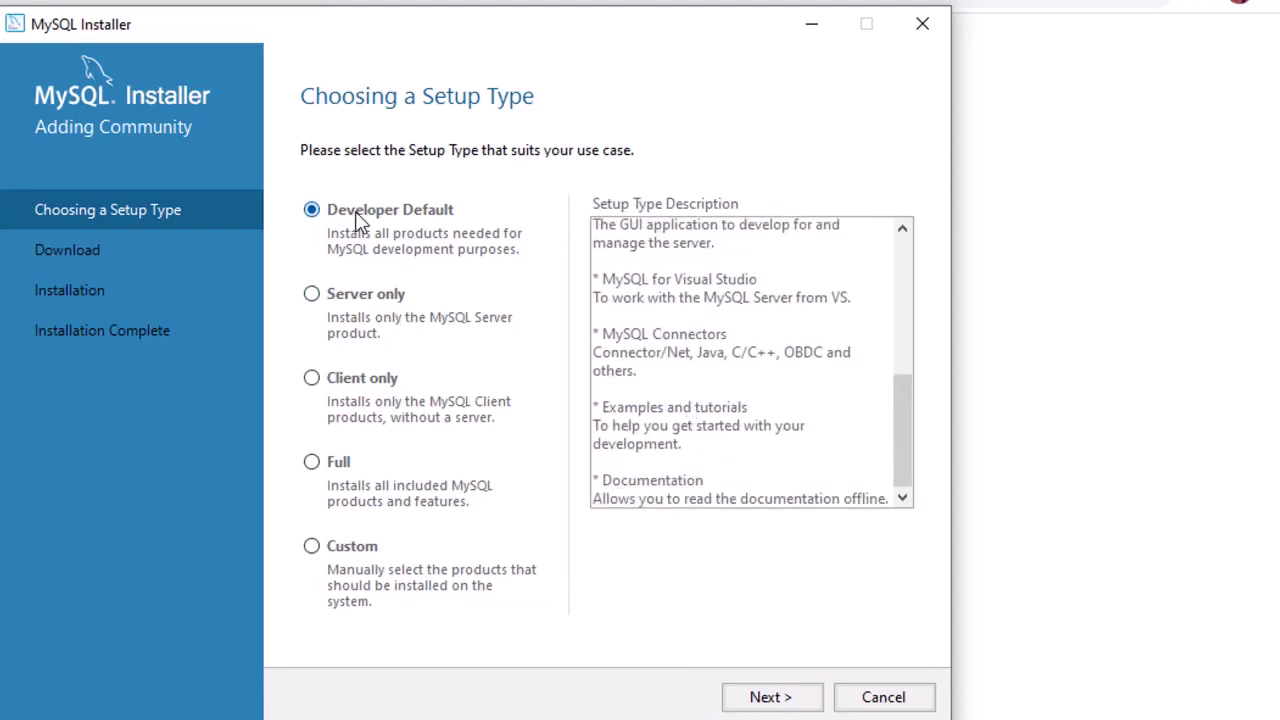
{"action": "left_click", "coordinate": [347, 300]}
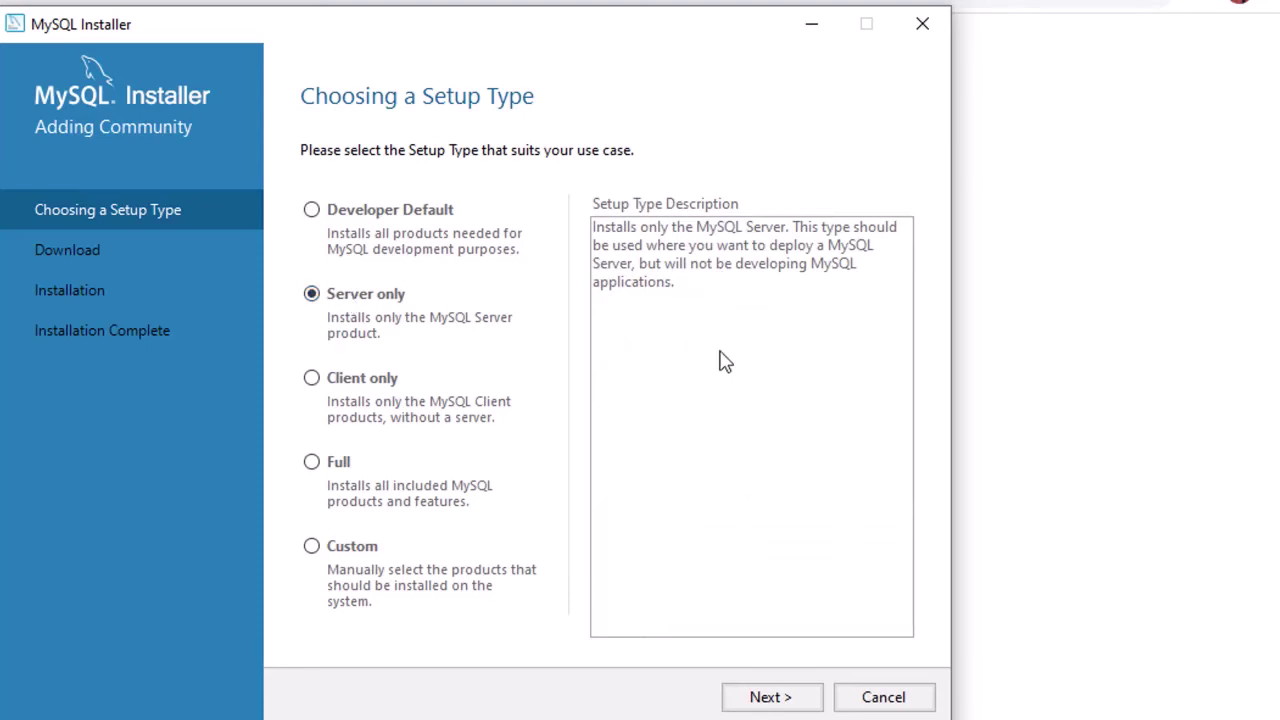
{"action": "left_click", "coordinate": [345, 393]}
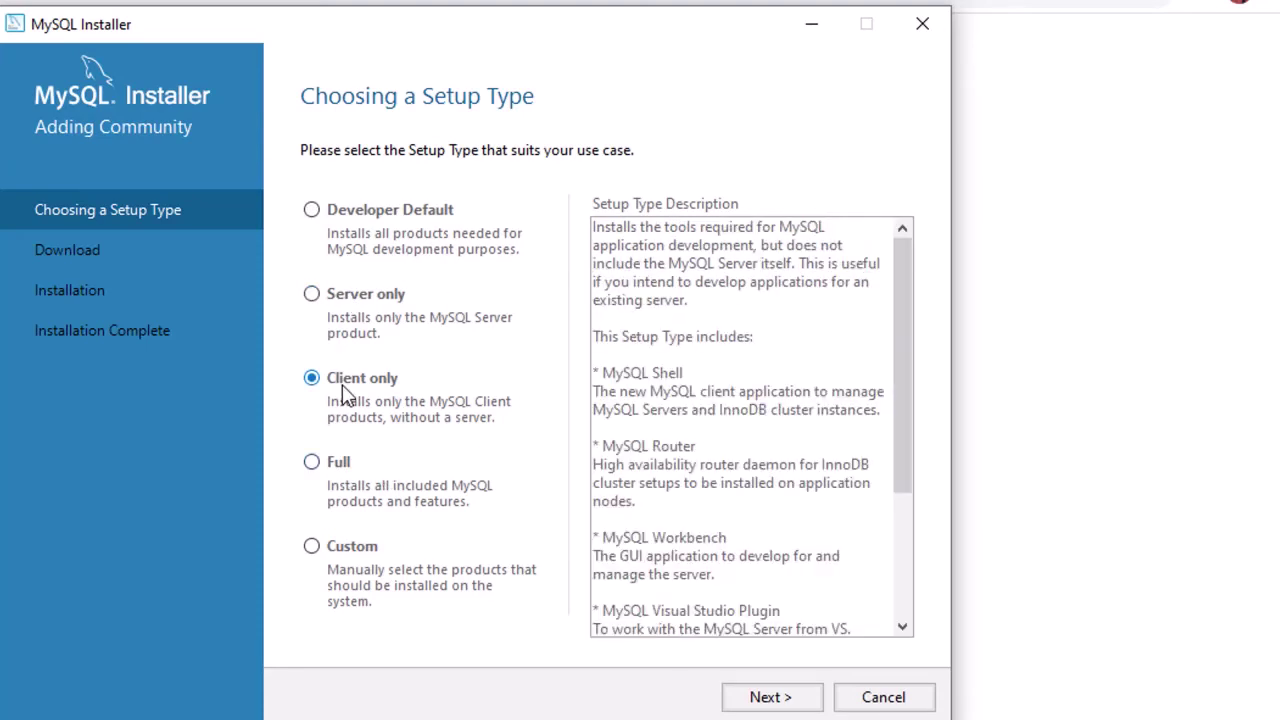
{"action": "scroll", "coordinate": [762, 300], "scroll_direction": "down", "scroll_amount": 3}
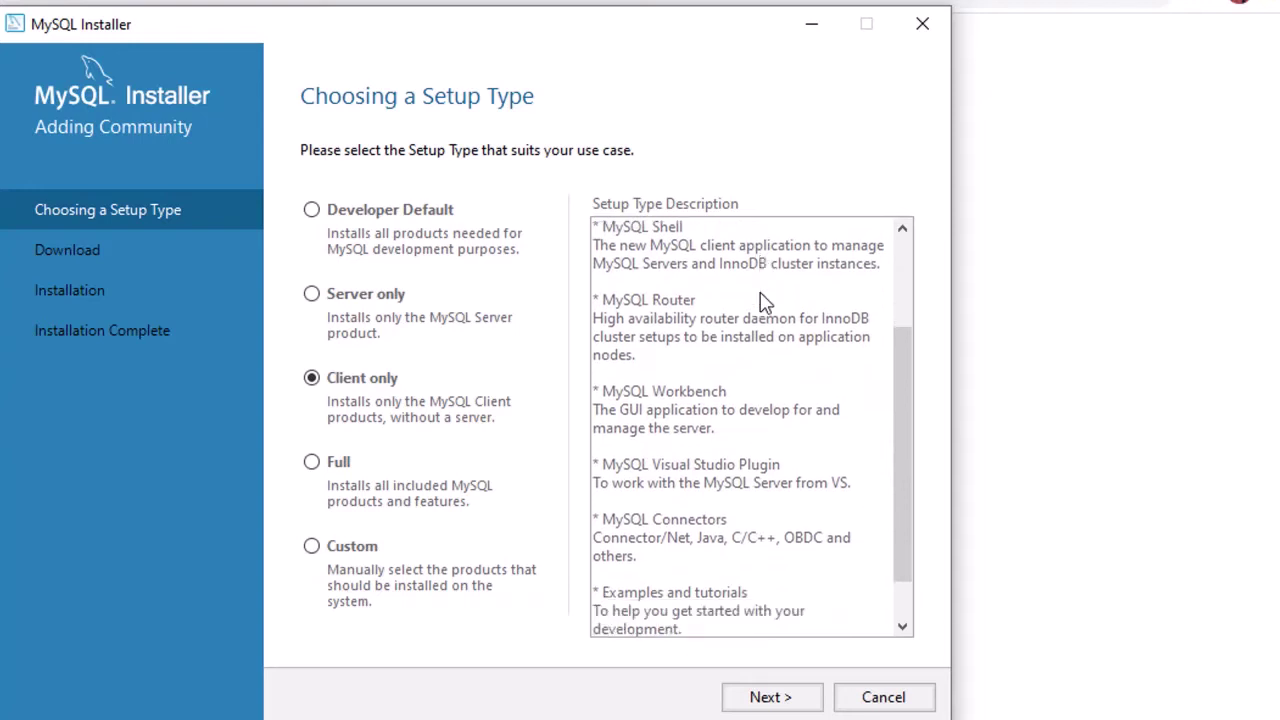
{"action": "scroll", "coordinate": [762, 300], "scroll_direction": "down", "scroll_amount": 1}
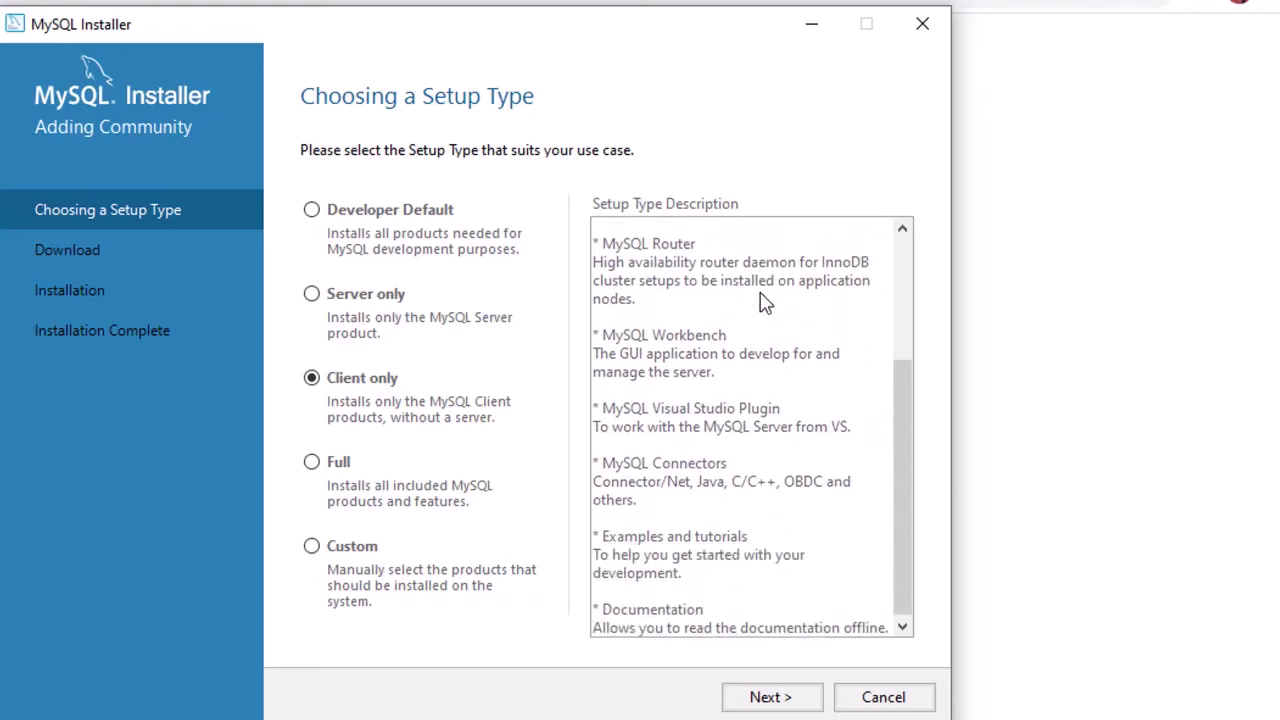
{"action": "left_click", "coordinate": [313, 462]}
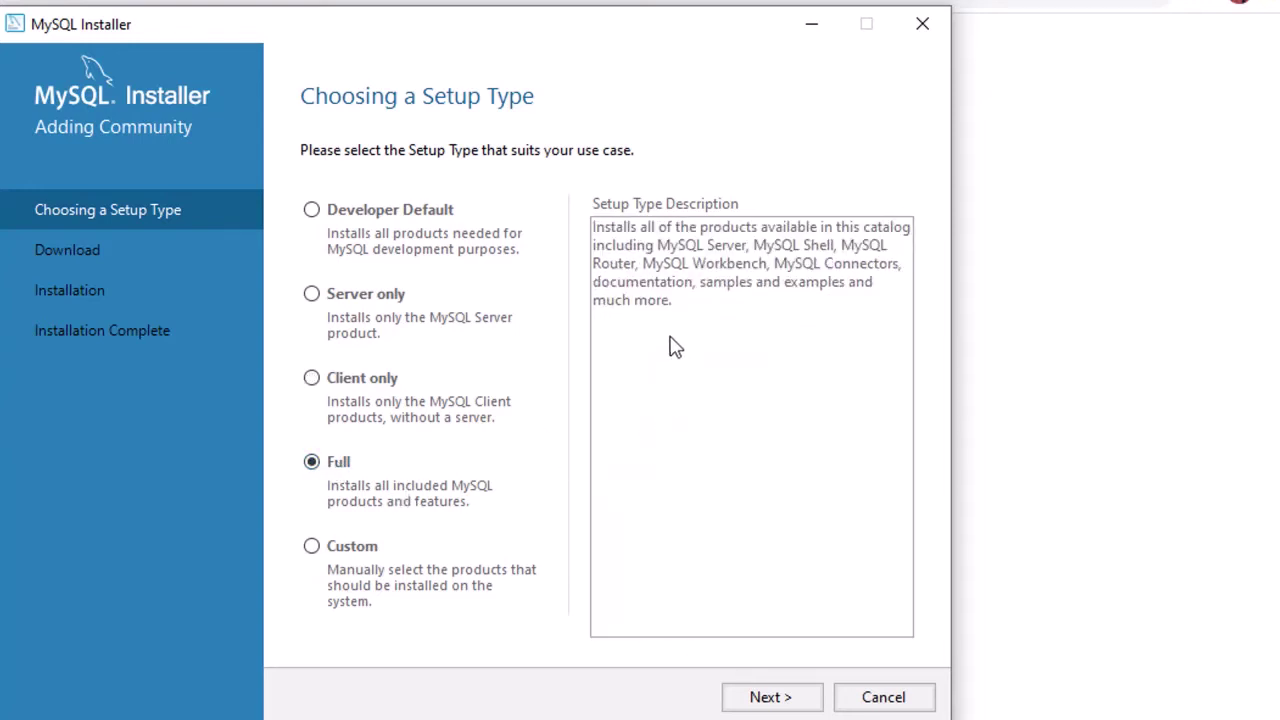
{"action": "left_click", "coordinate": [326, 546]}
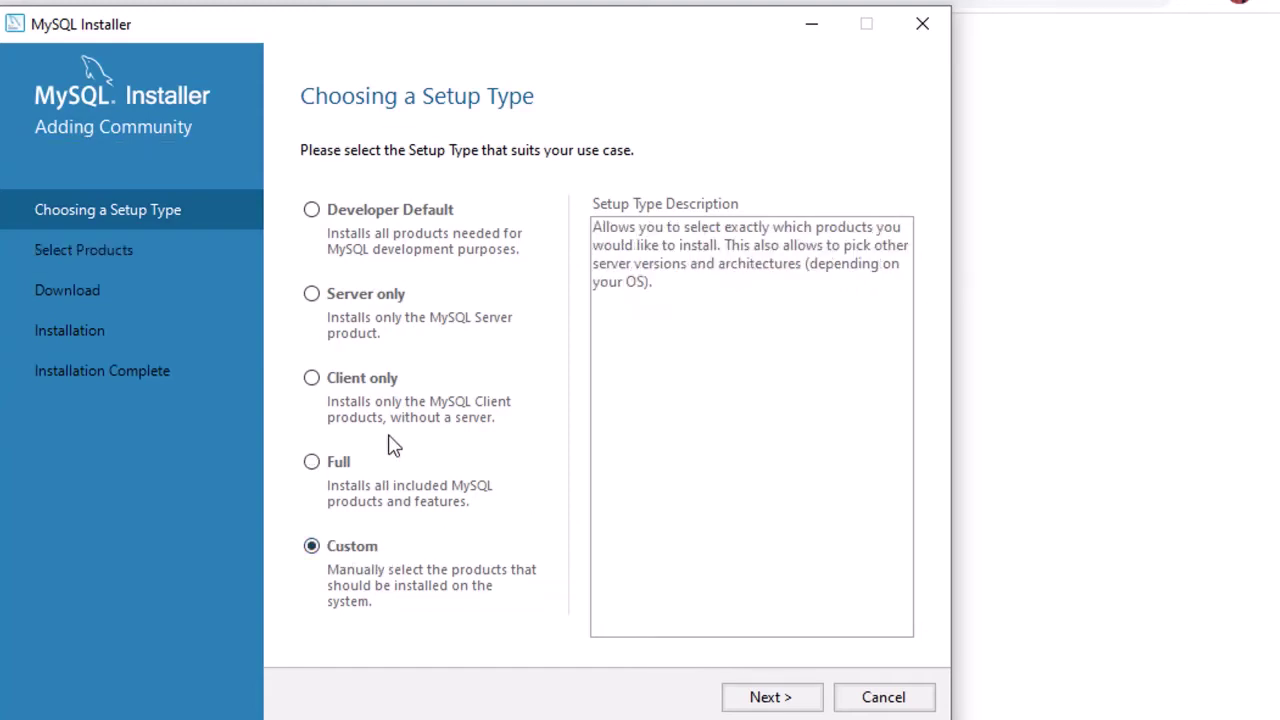
{"action": "left_click", "coordinate": [341, 226]}
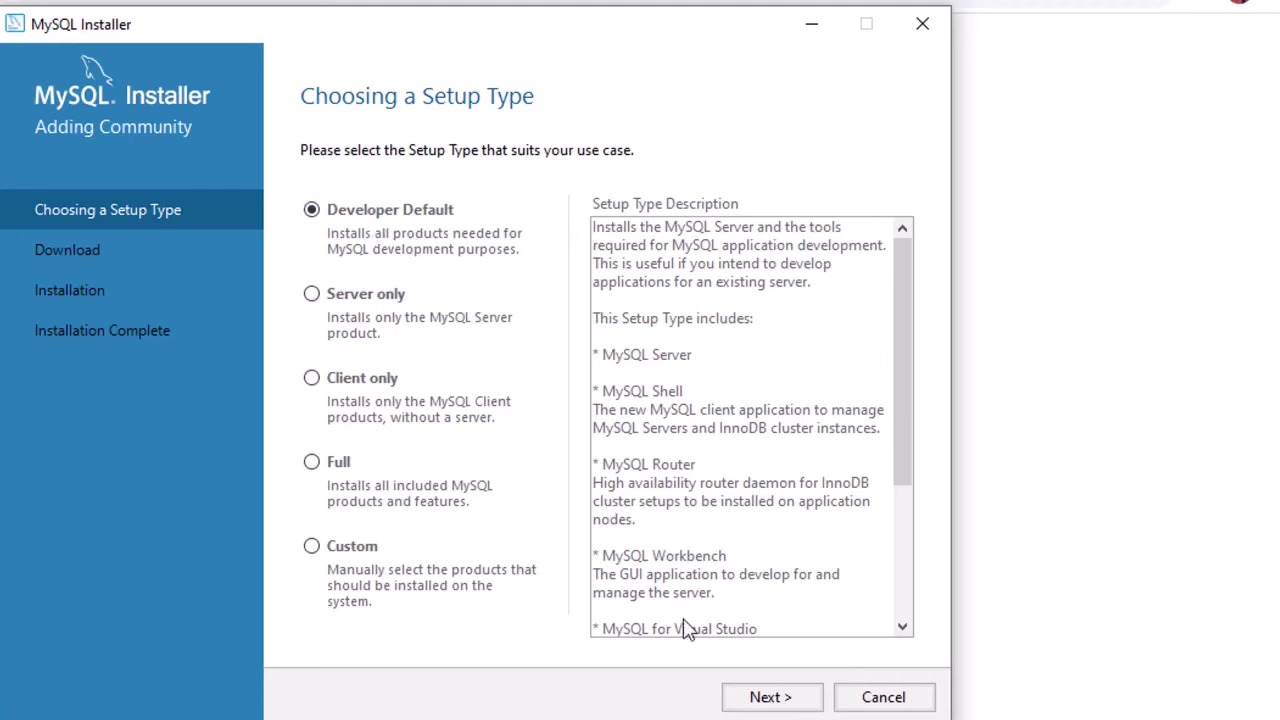
Confirm Developer Default and execute installation of the listed products, starting with MySQL Server 8.0.26.
{"action": "left_click", "coordinate": [755, 700]}
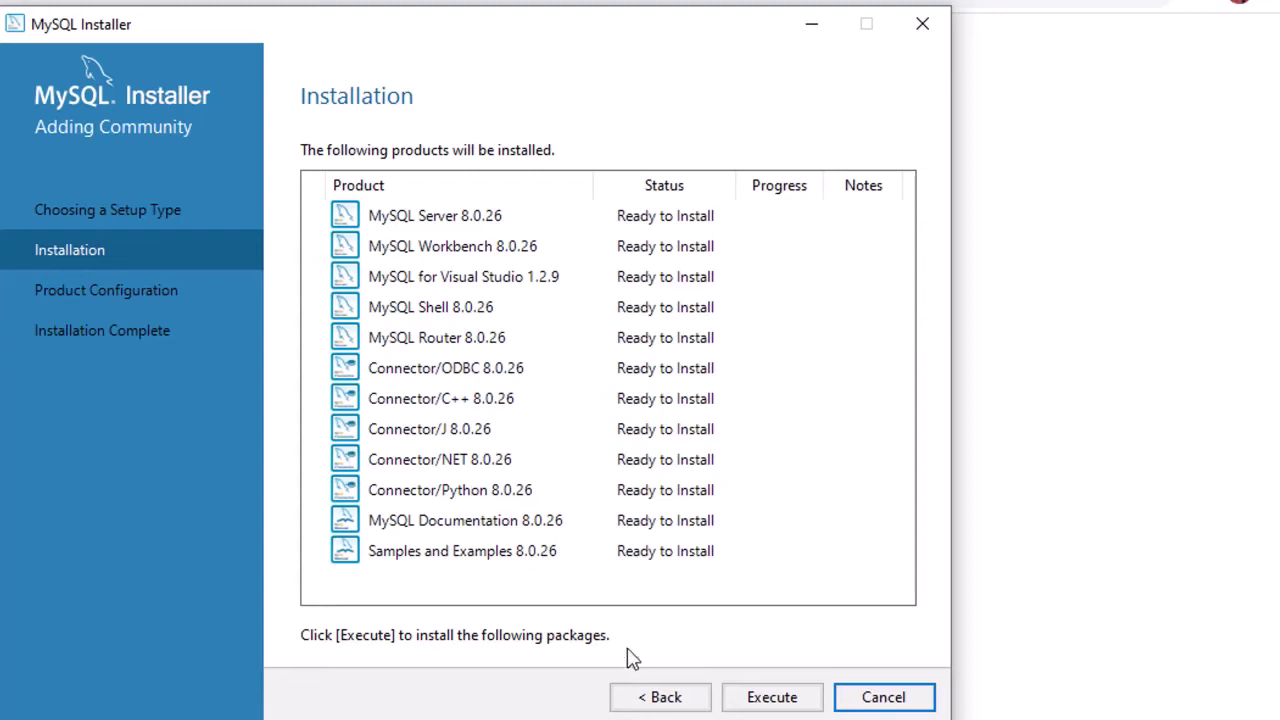
{"action": "left_click", "coordinate": [772, 700]}
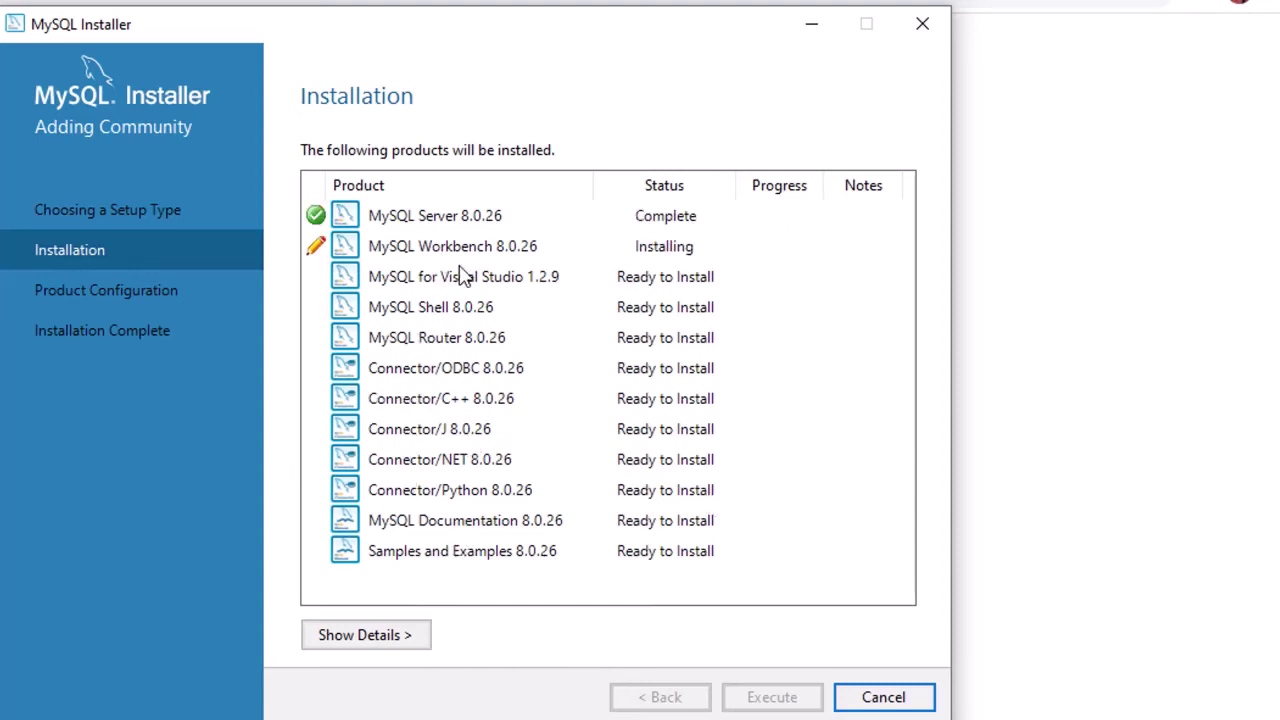
Select the Connector/ODBC entry while the remaining products install.
{"action": "left_click", "coordinate": [447, 368]}
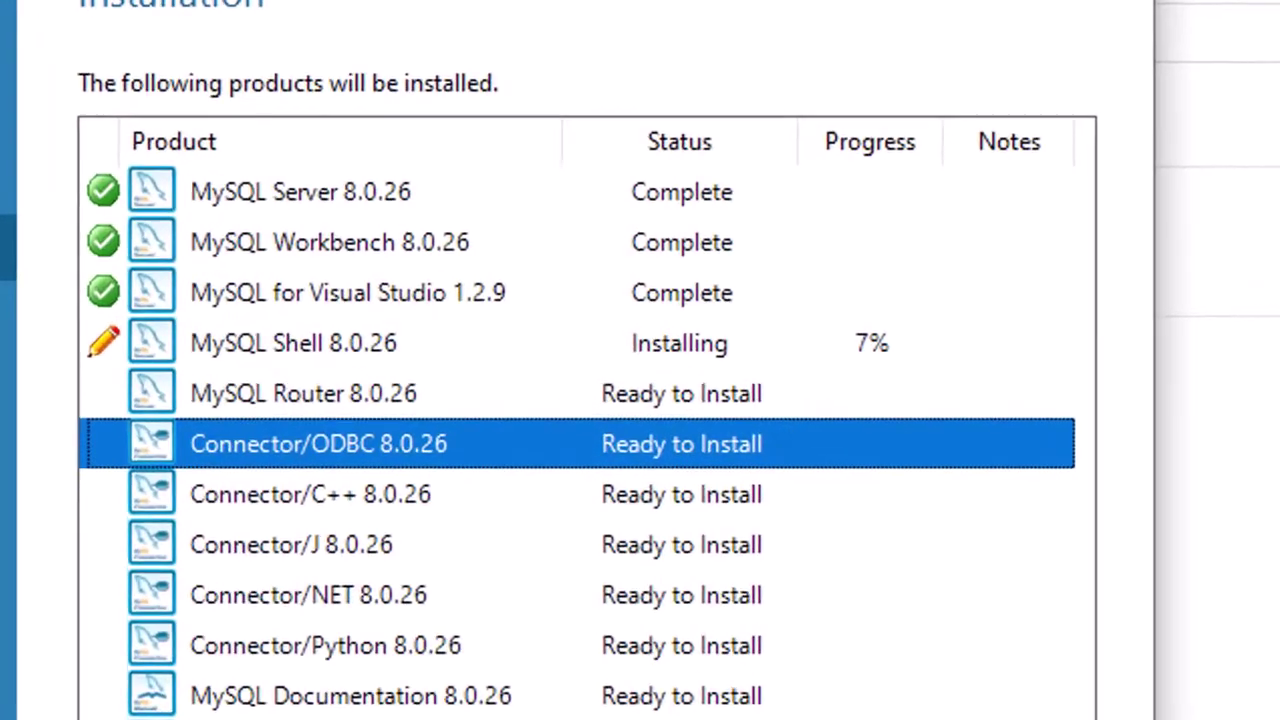
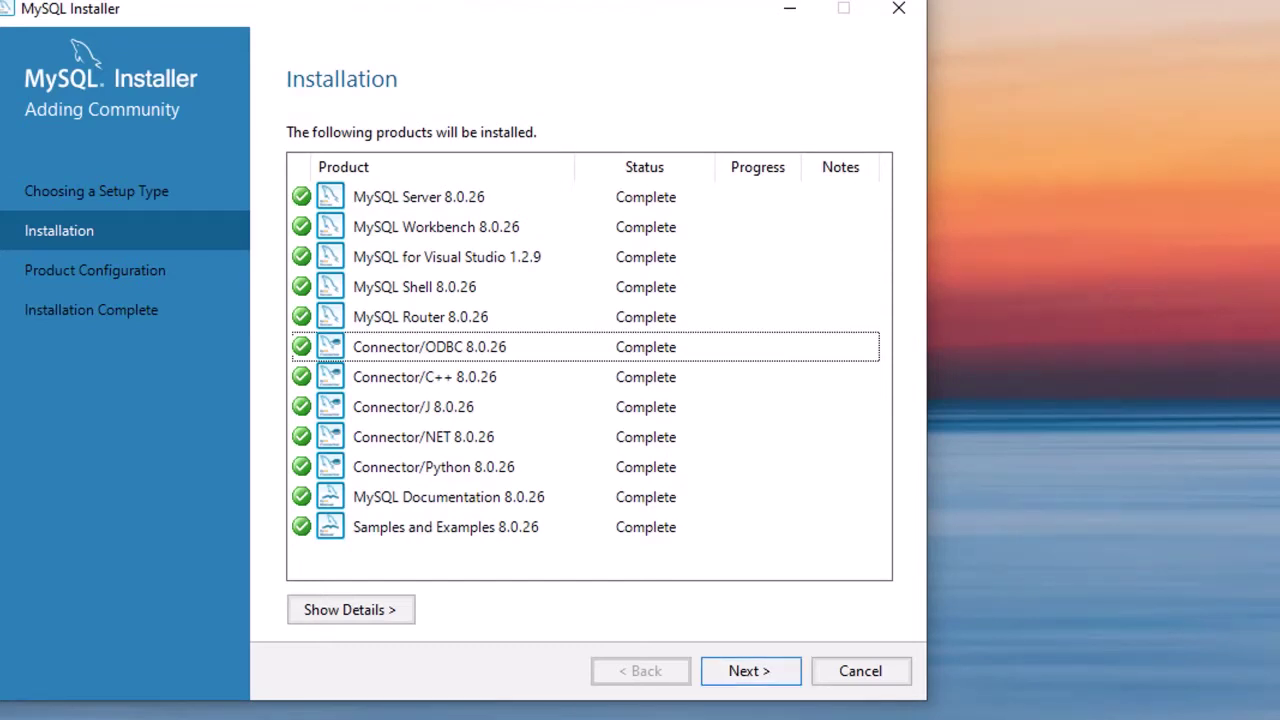
Start configuring MySQL Server 8.0.26 with Development Computer, port 3306 and Strong Password Encryption.
{"action": "key", "text": "Return"}
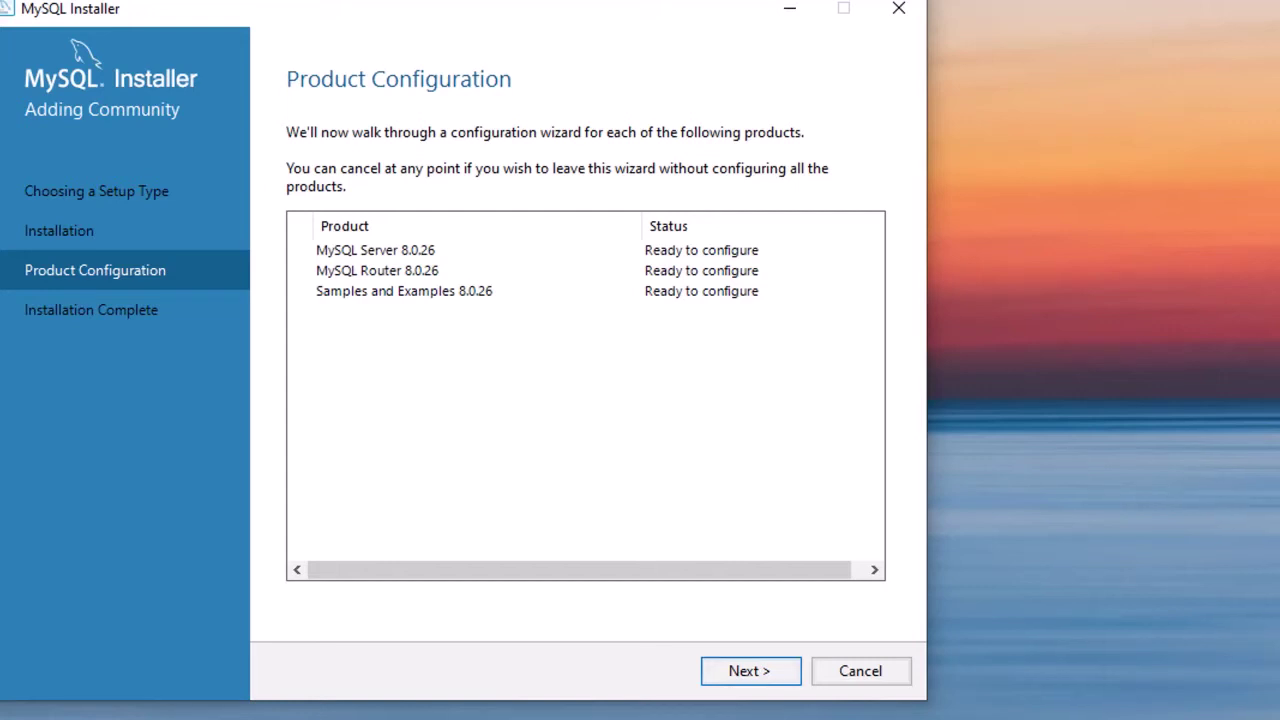
{"action": "key", "text": "Return"}
{"action": "left_click", "coordinate": [600, 287]}
{"action": "left_click_drag", "start_coordinate": [607, 287], "coordinate": [623, 287]}
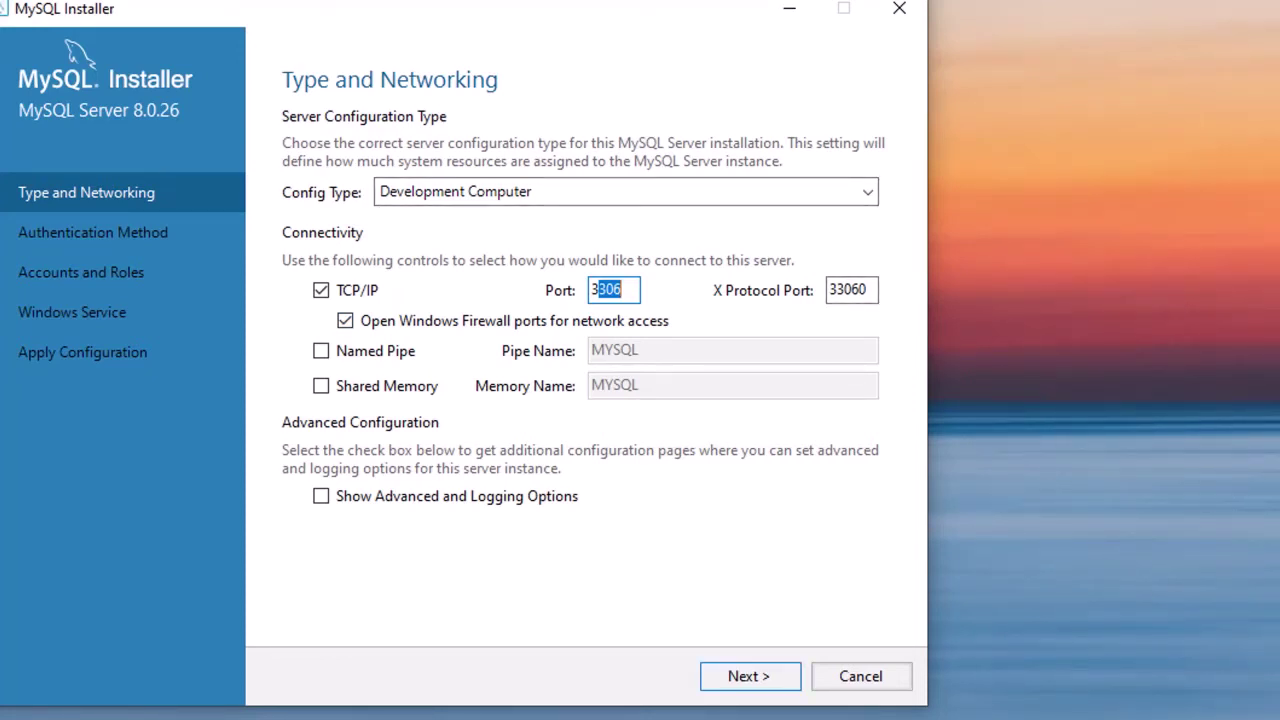
{"action": "key", "text": "Return"}
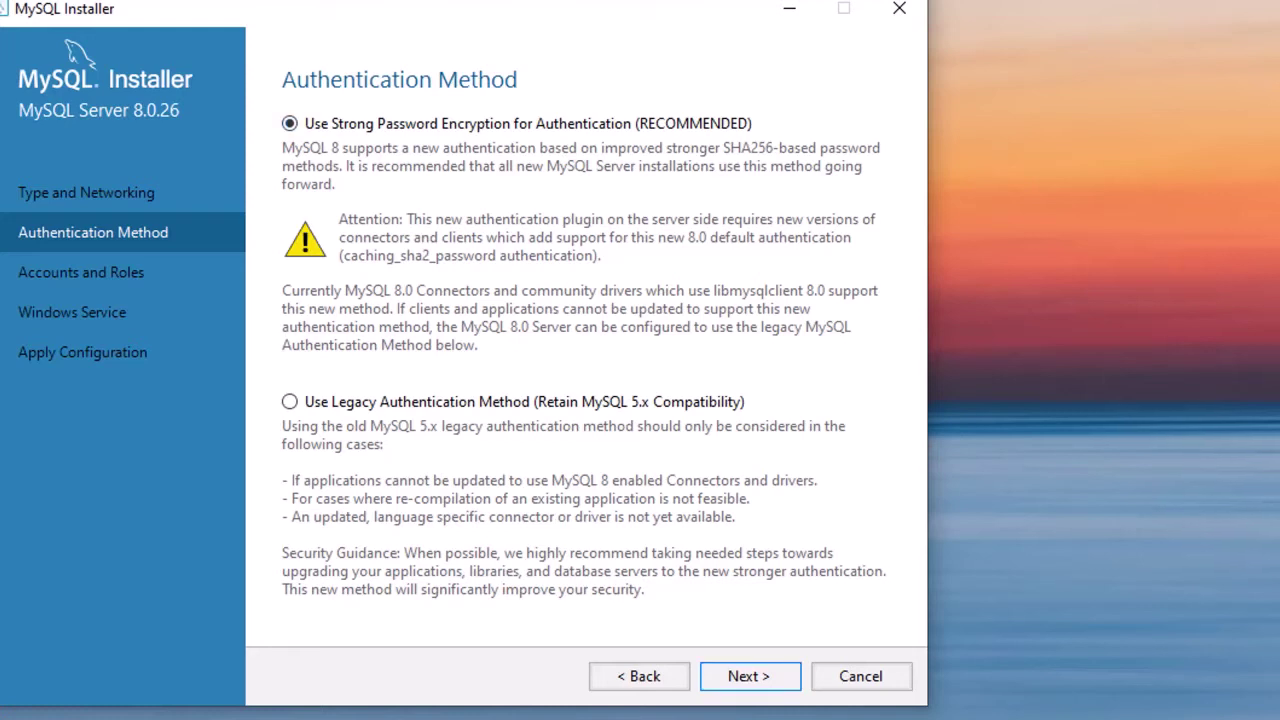
{"action": "key", "text": "Return"}
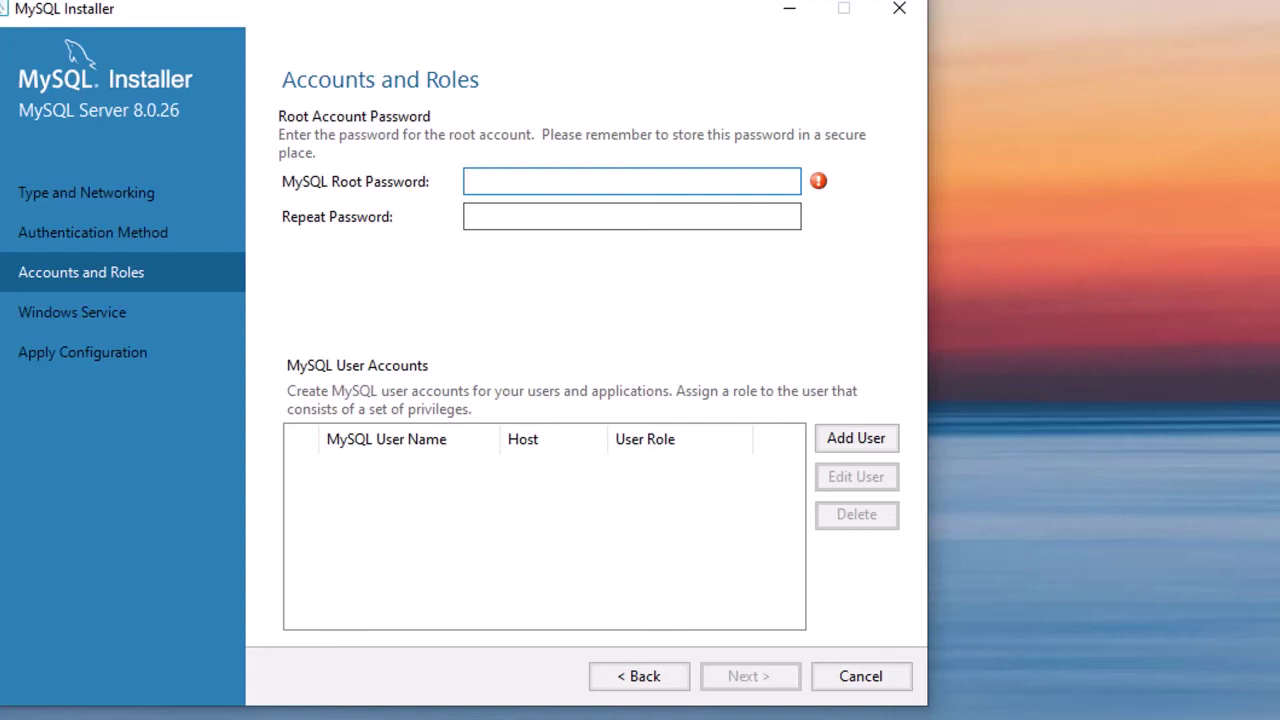
Enter the root account password and repeat it.
{"action": "type", "text": "password"}
{"action": "key", "text": "Tab"}
{"action": "type", "text": "password"}
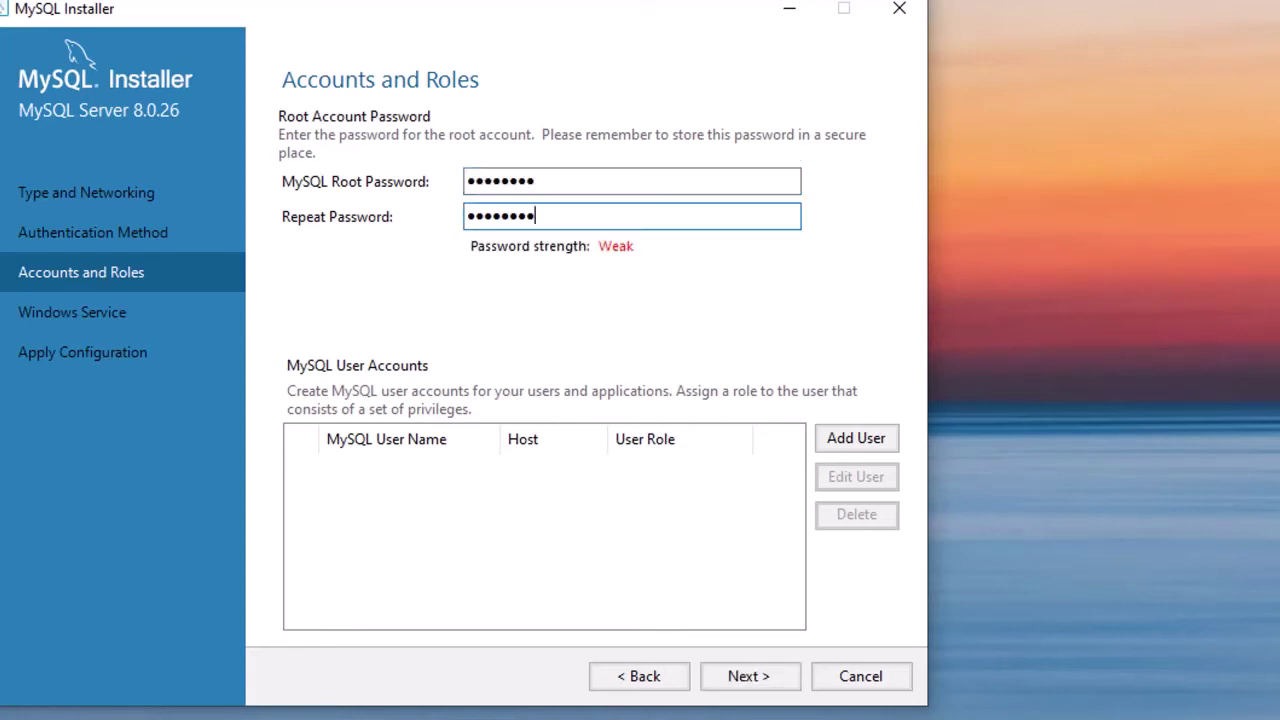
{"action": "key", "text": "Tab"}
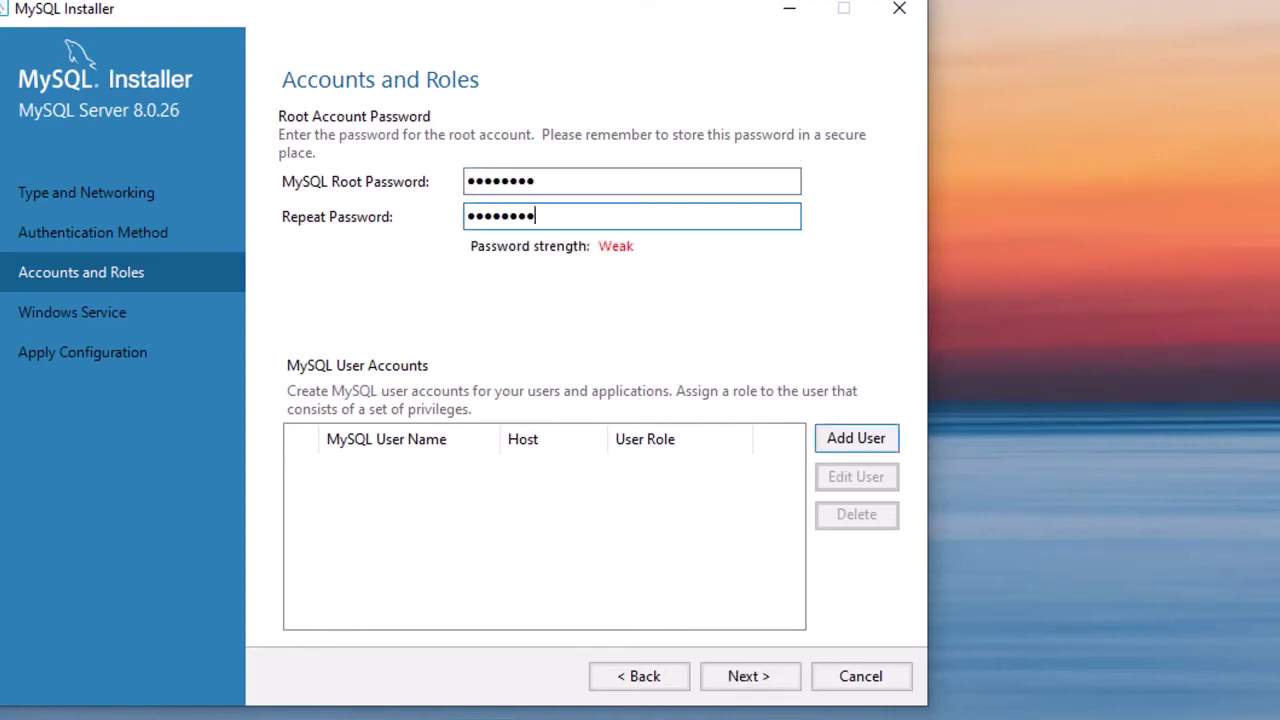
Add a 'student' DB Admin user account, then continue to service setup.
{"action": "key", "text": "Return"}
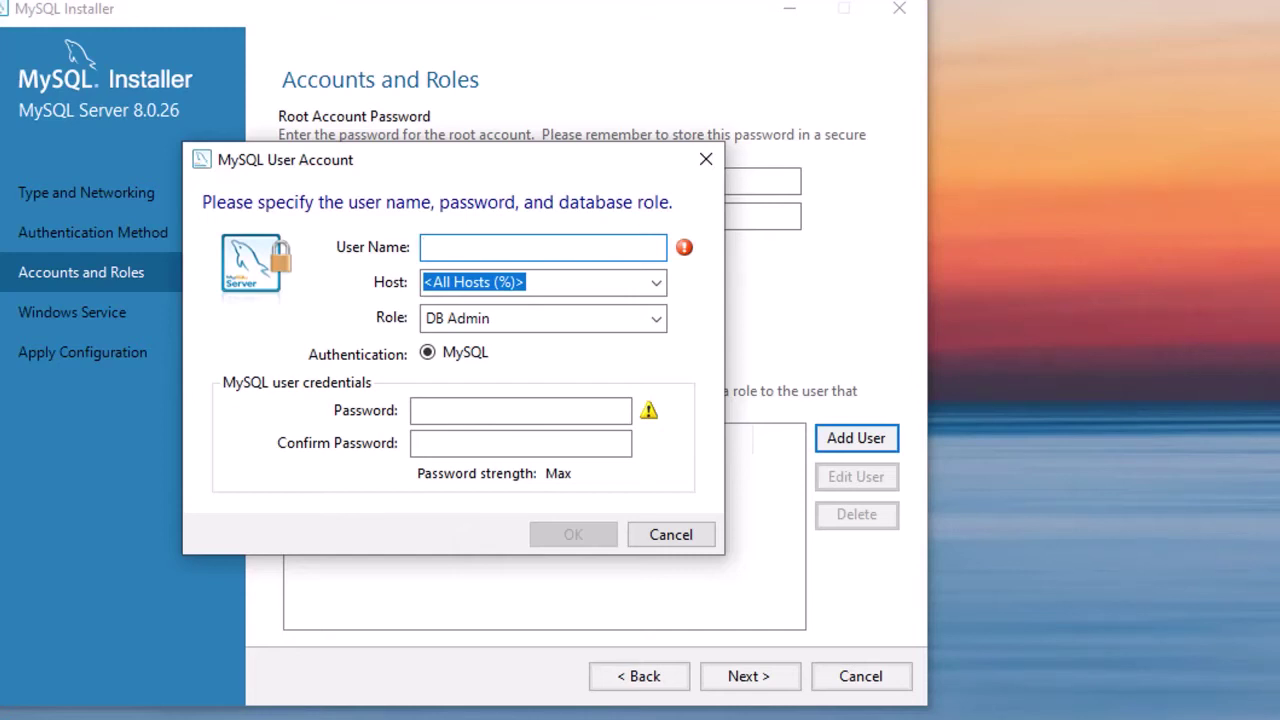
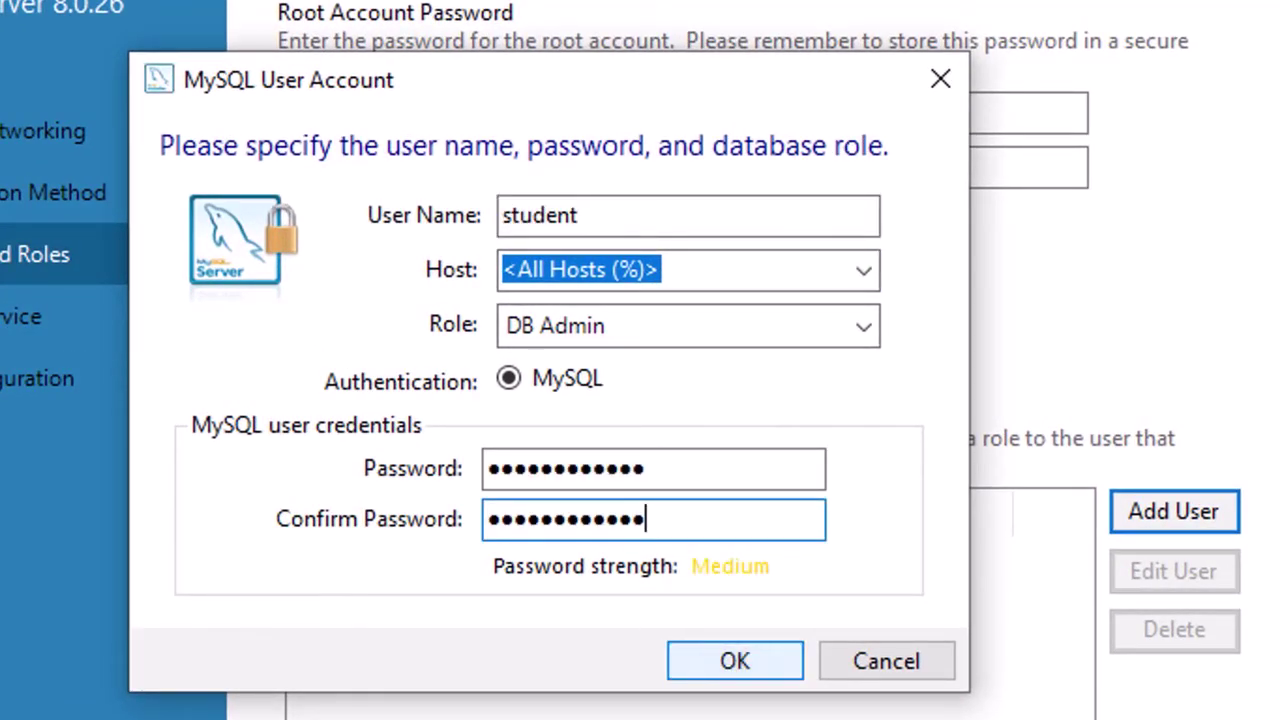
{"action": "left_click", "coordinate": [735, 661]}
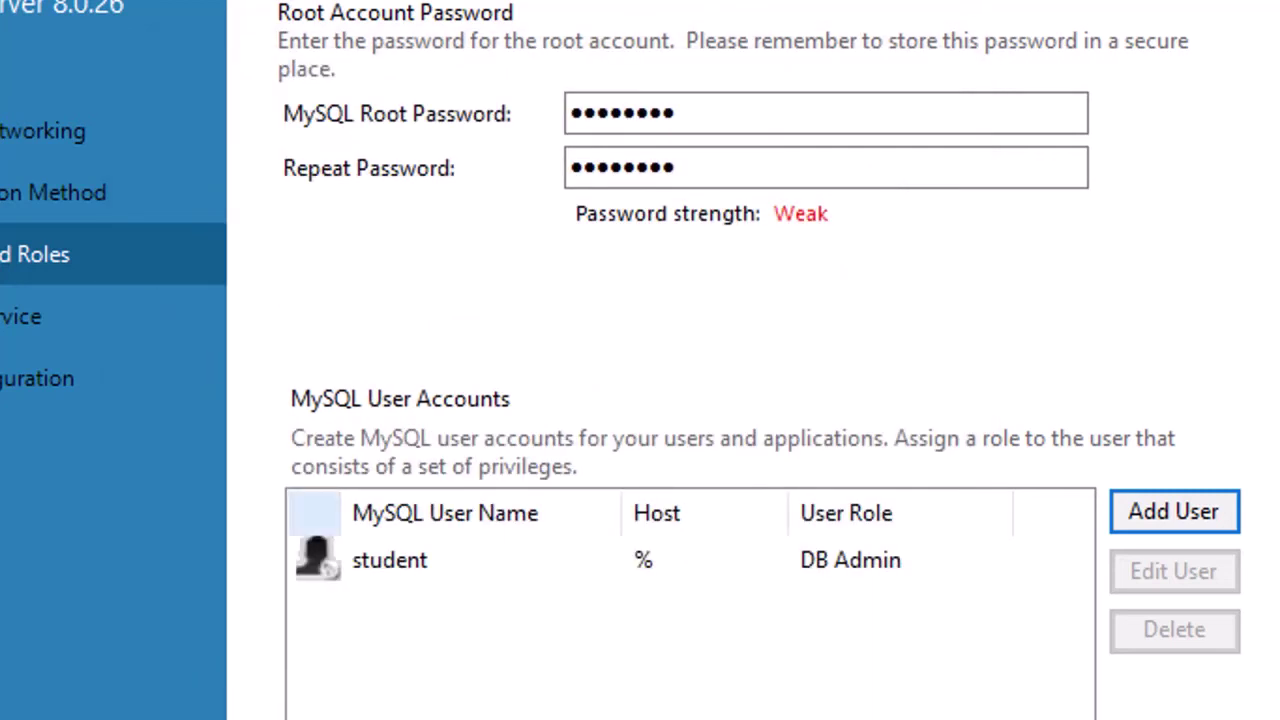
{"action": "left_click", "coordinate": [389, 560]}
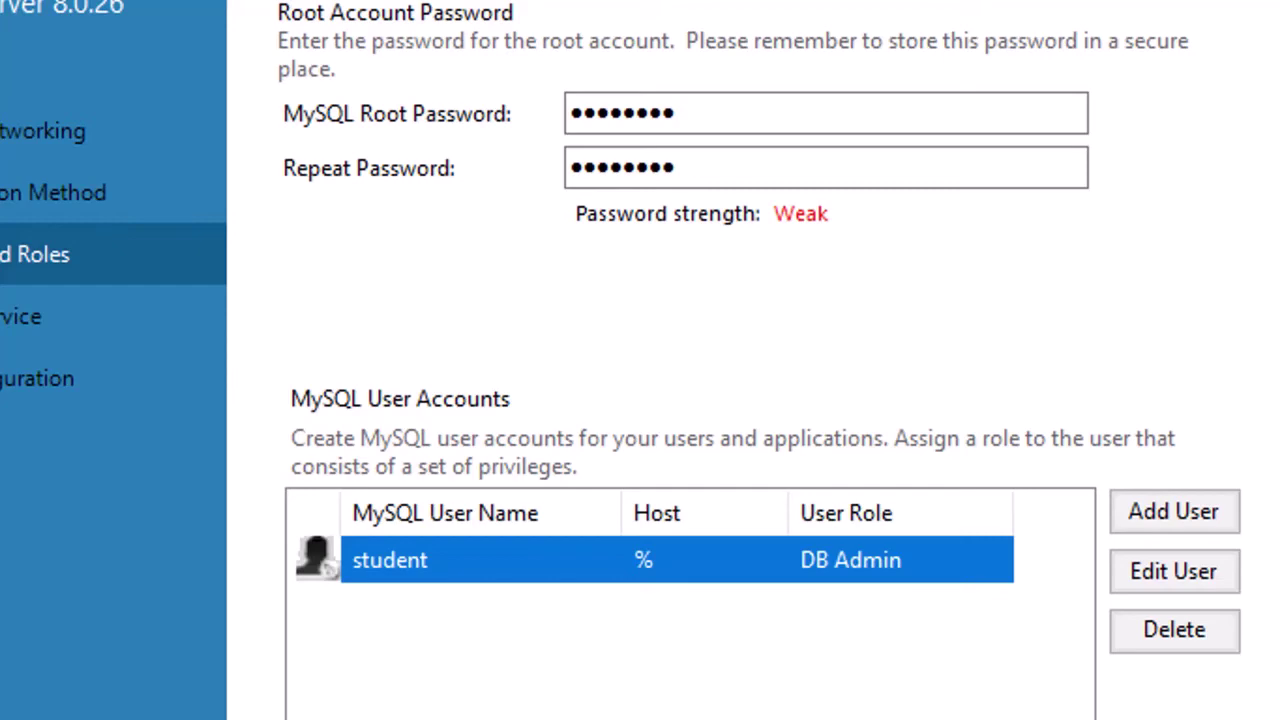
{"action": "key", "text": "alt+n"}
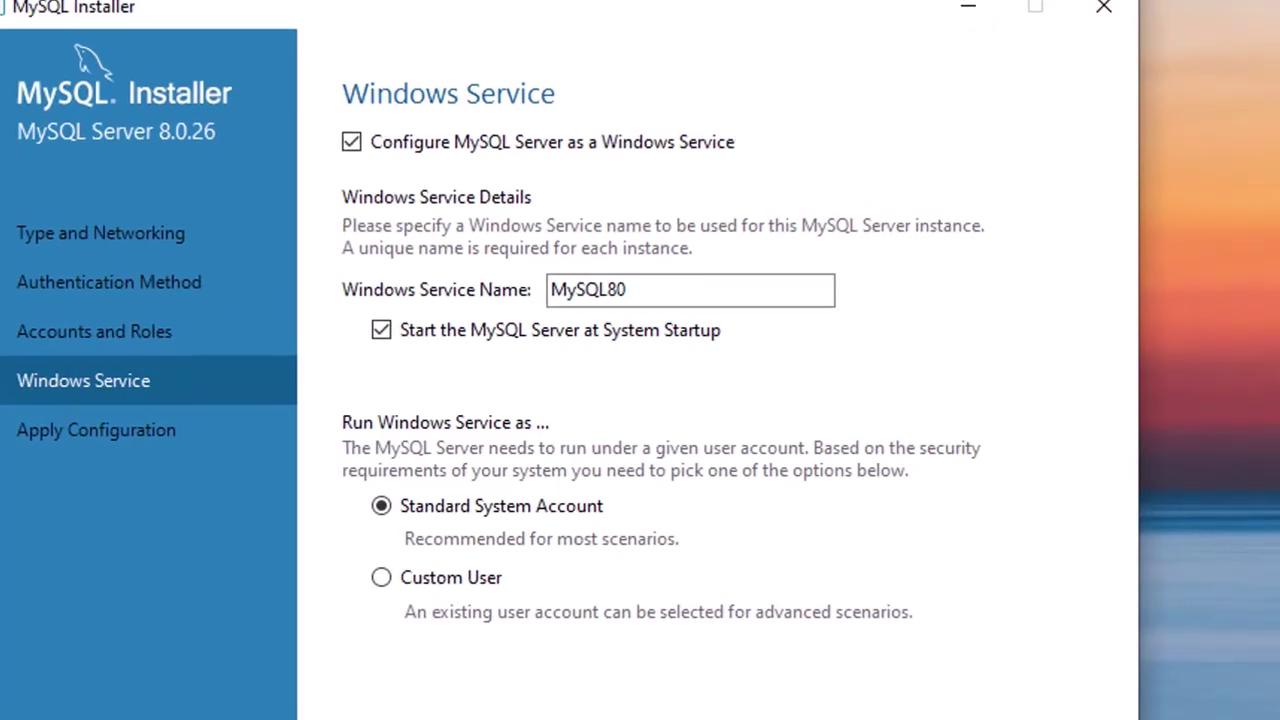
Accept the MySQL80 Windows service defaults under the Standard System Account.
{"action": "key", "text": "Tab"}
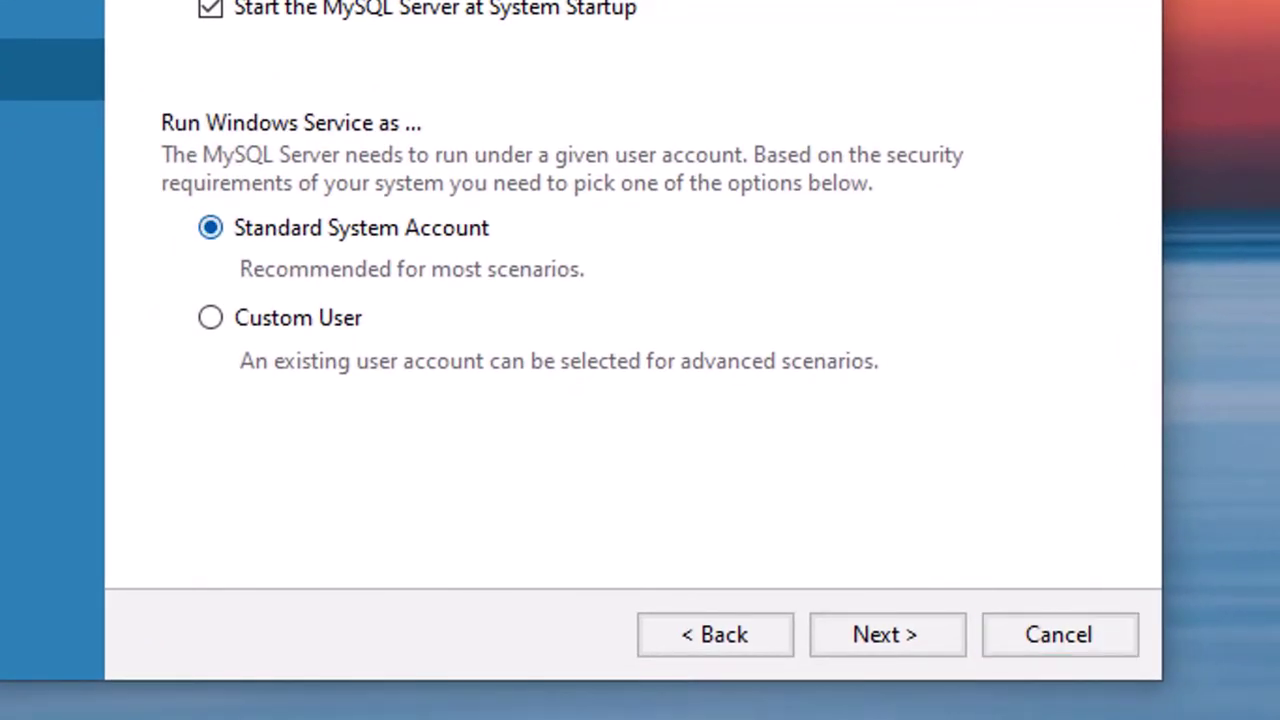
{"action": "key", "text": "Tab"}
{"action": "key", "text": "Tab"}
{"action": "key", "text": "Tab"}
{"action": "key", "text": "Return"}
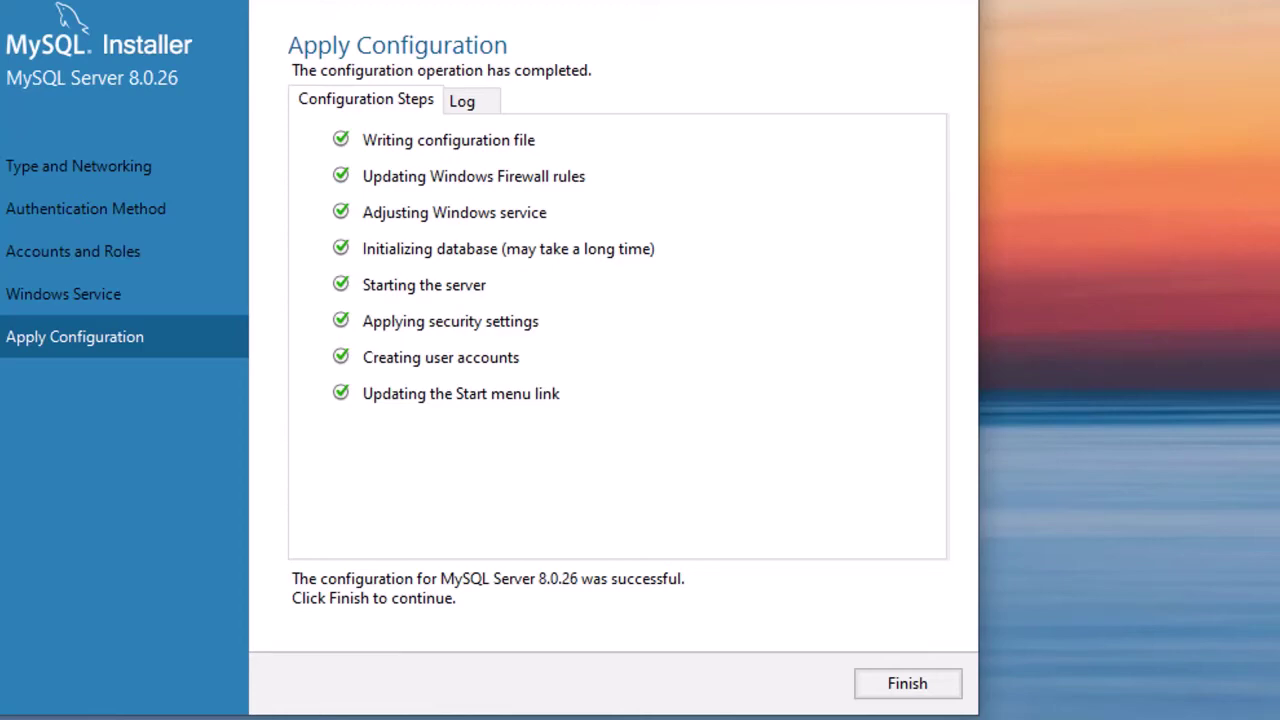
Finish the server setup, skip MySQL Router bootstrapping, and continue to Samples and Examples.
{"action": "left_click", "coordinate": [907, 683]}
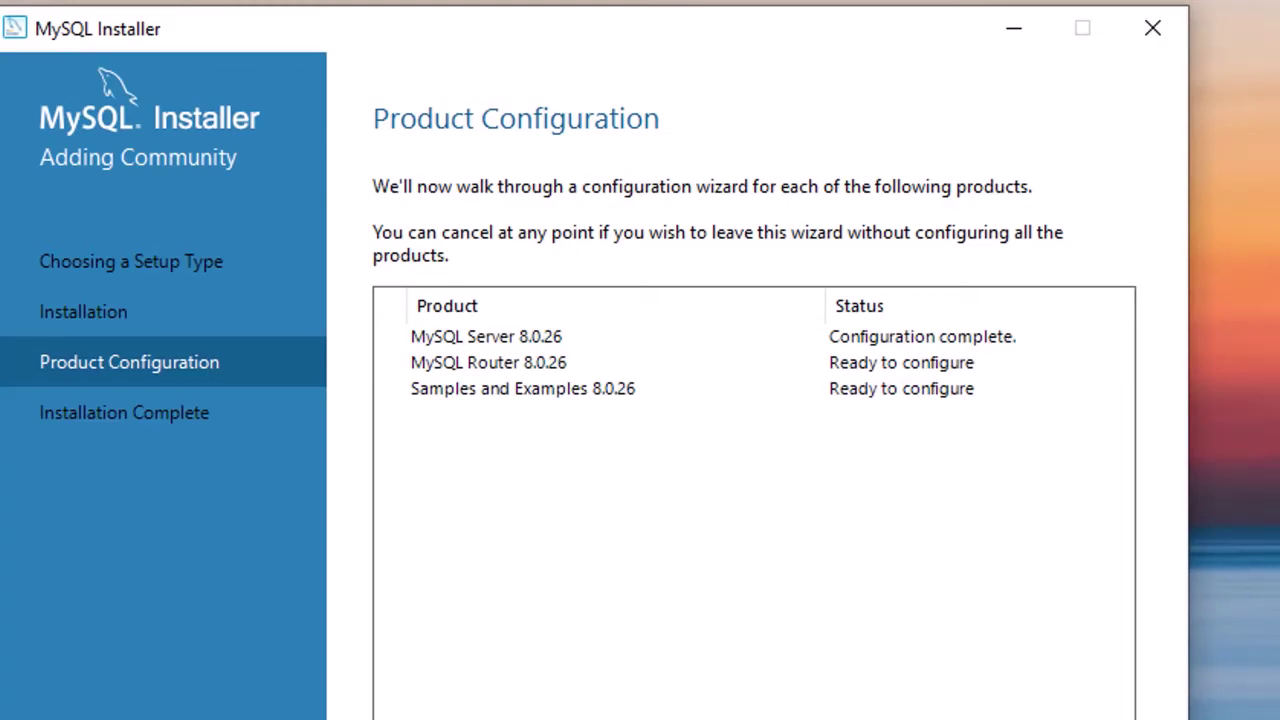
{"action": "key", "text": "Return"}
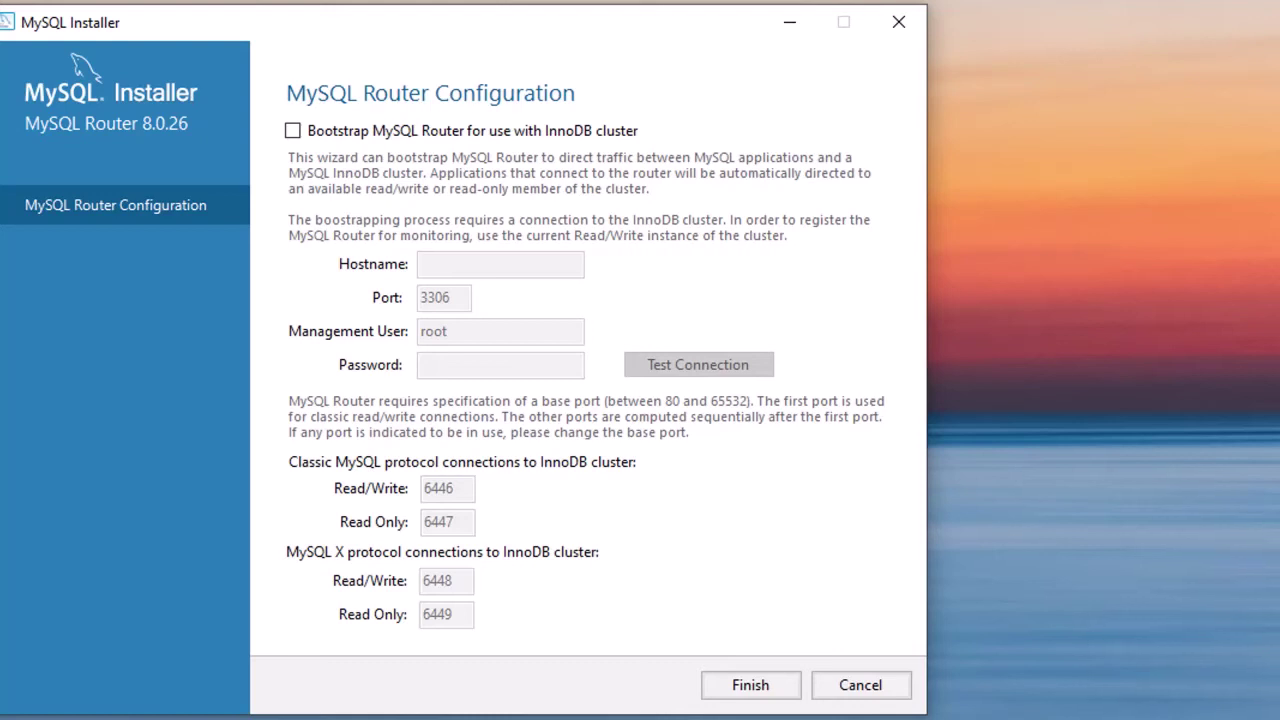
{"action": "key", "text": "Return"}
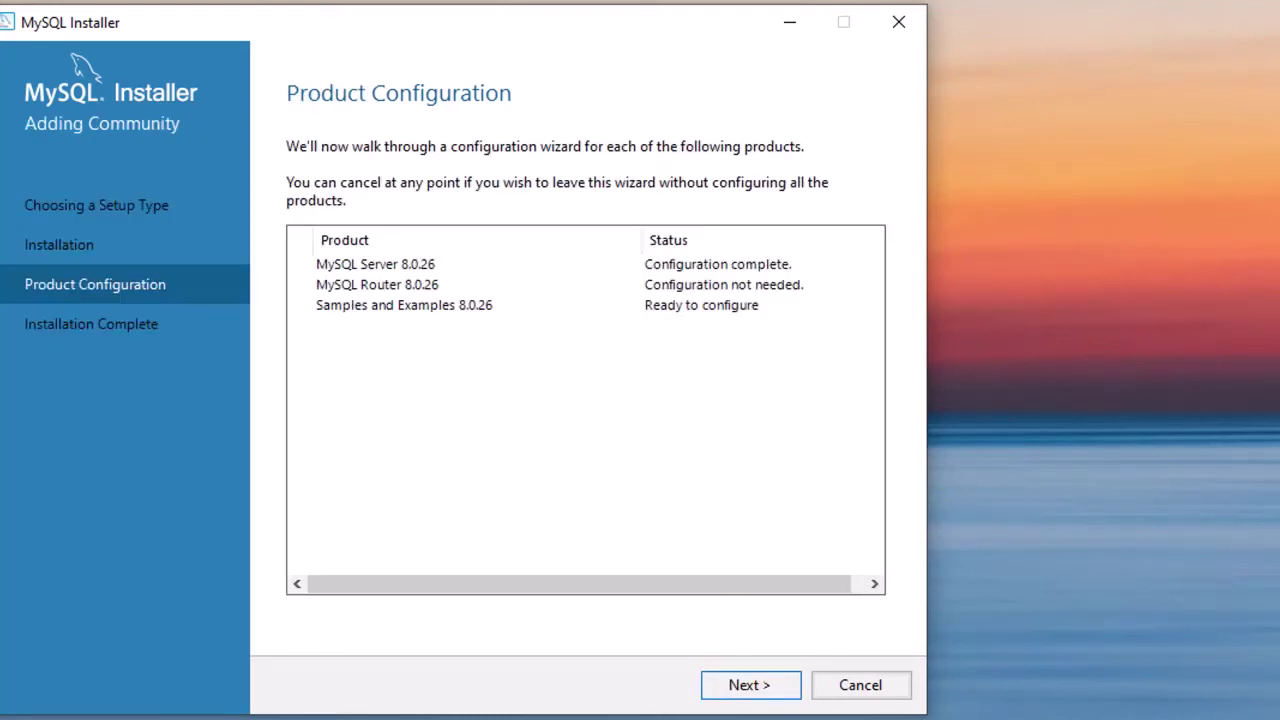
{"action": "key", "text": "Return"}
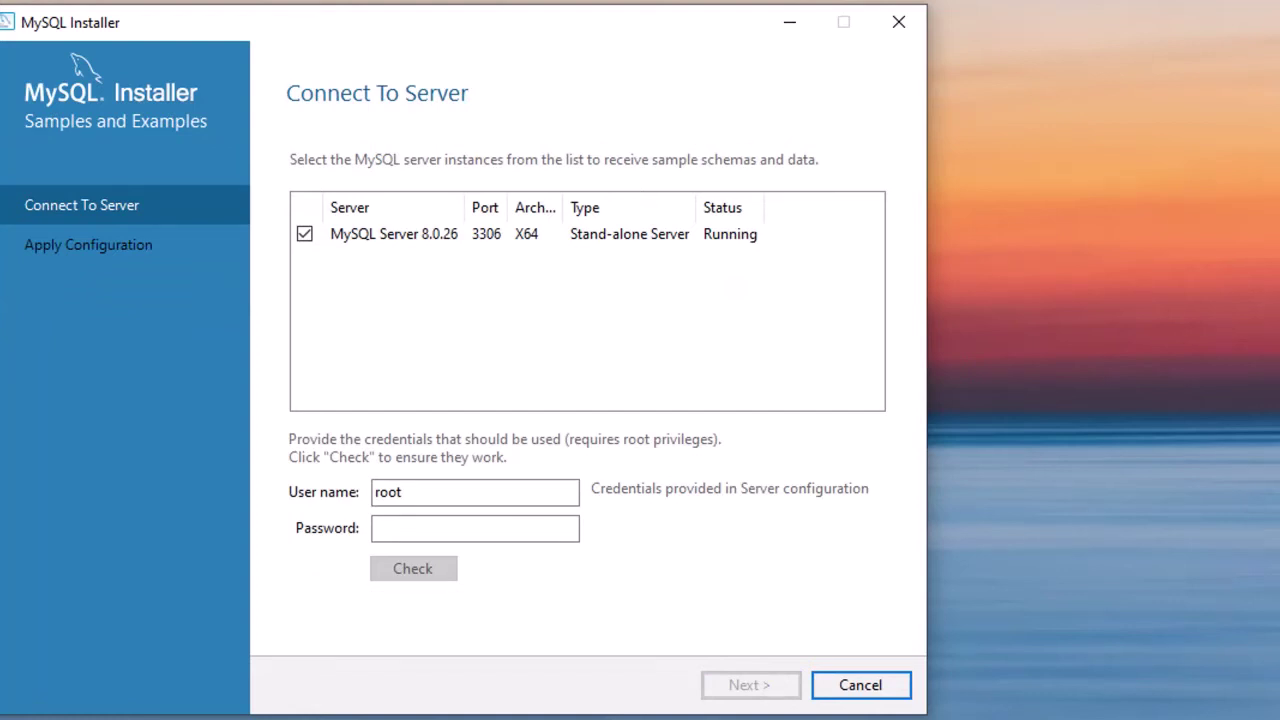
Try root credentials against the server, then clear the rejected password.
{"action": "key", "text": "Tab"}
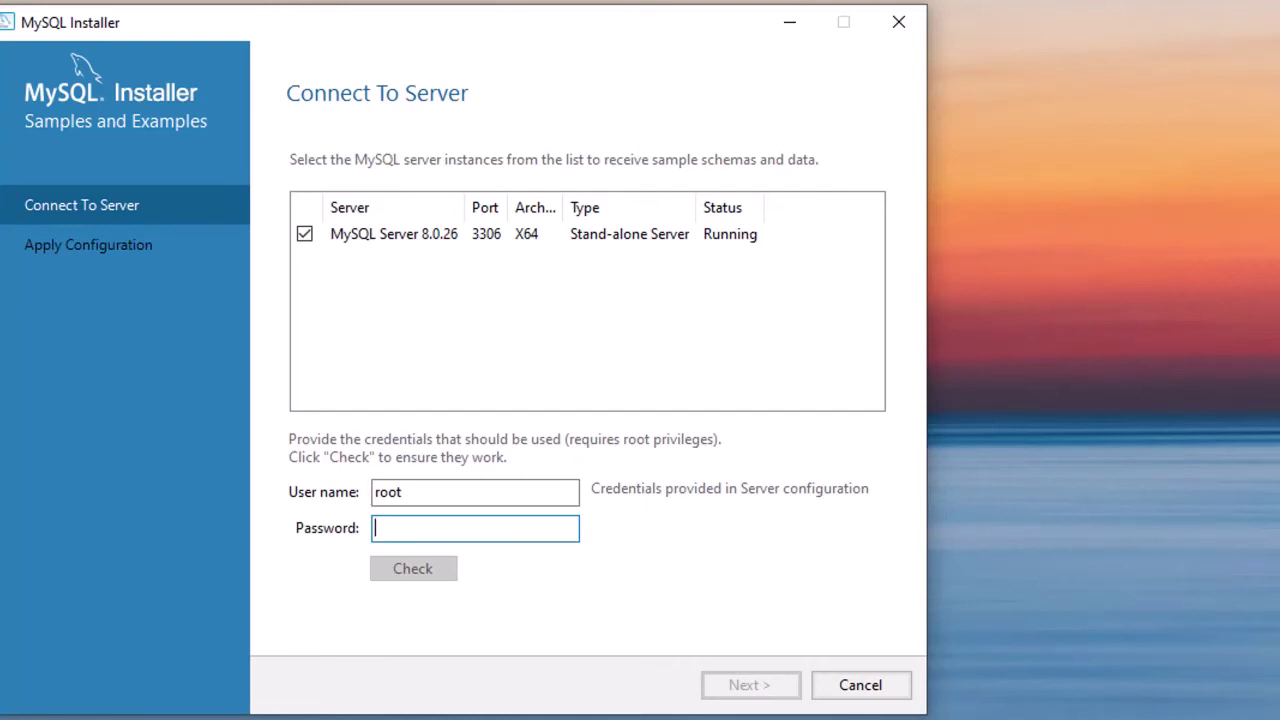
{"action": "type", "text": "root"}
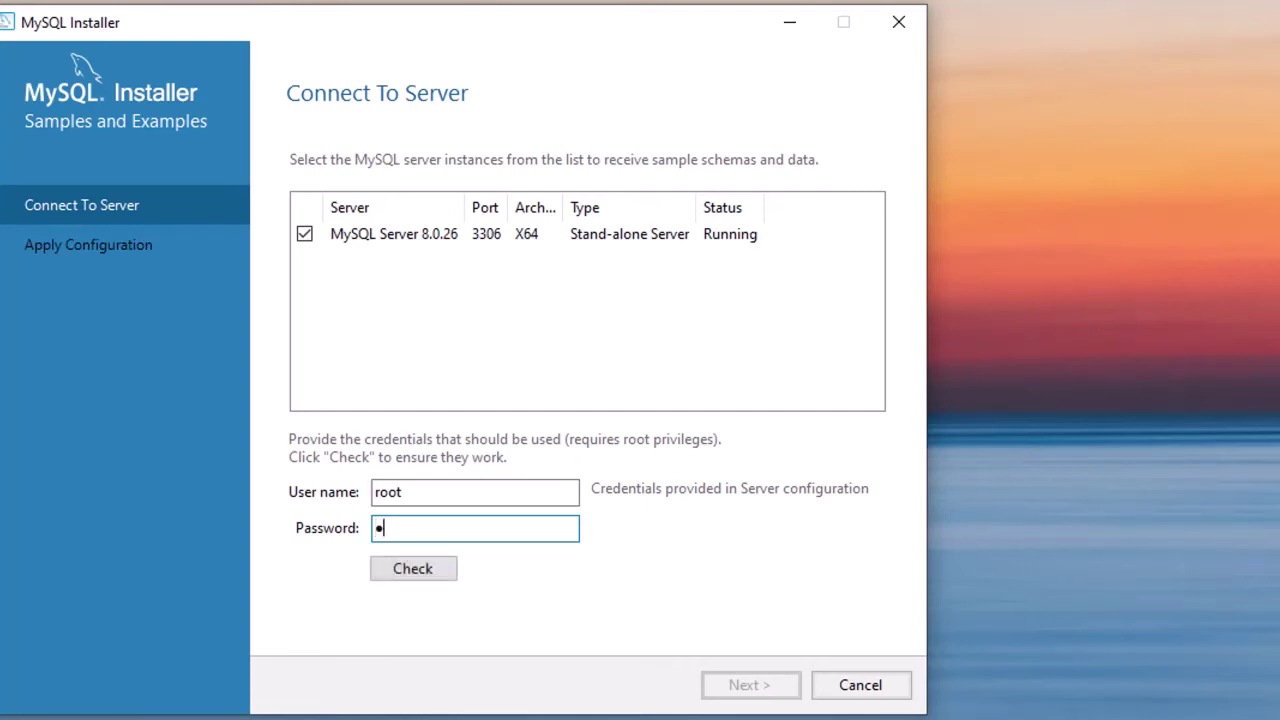
{"action": "type", "text": "1"}
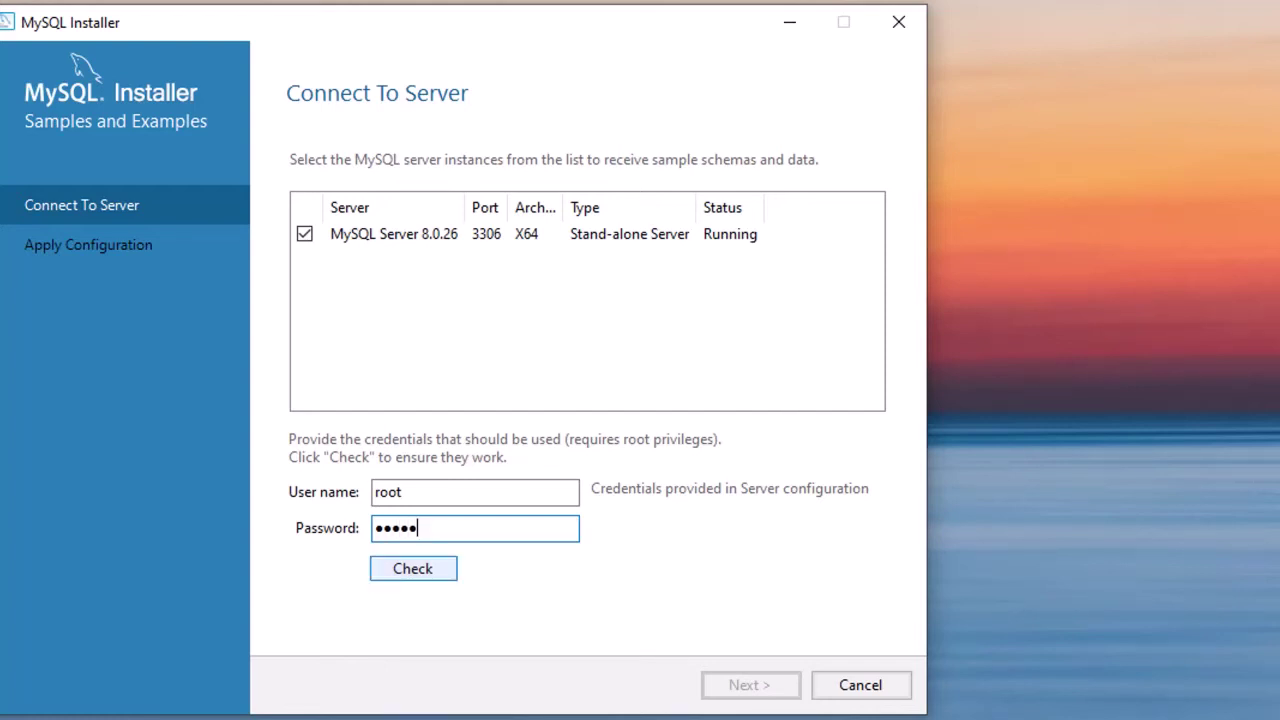
{"action": "key", "text": "Return"}
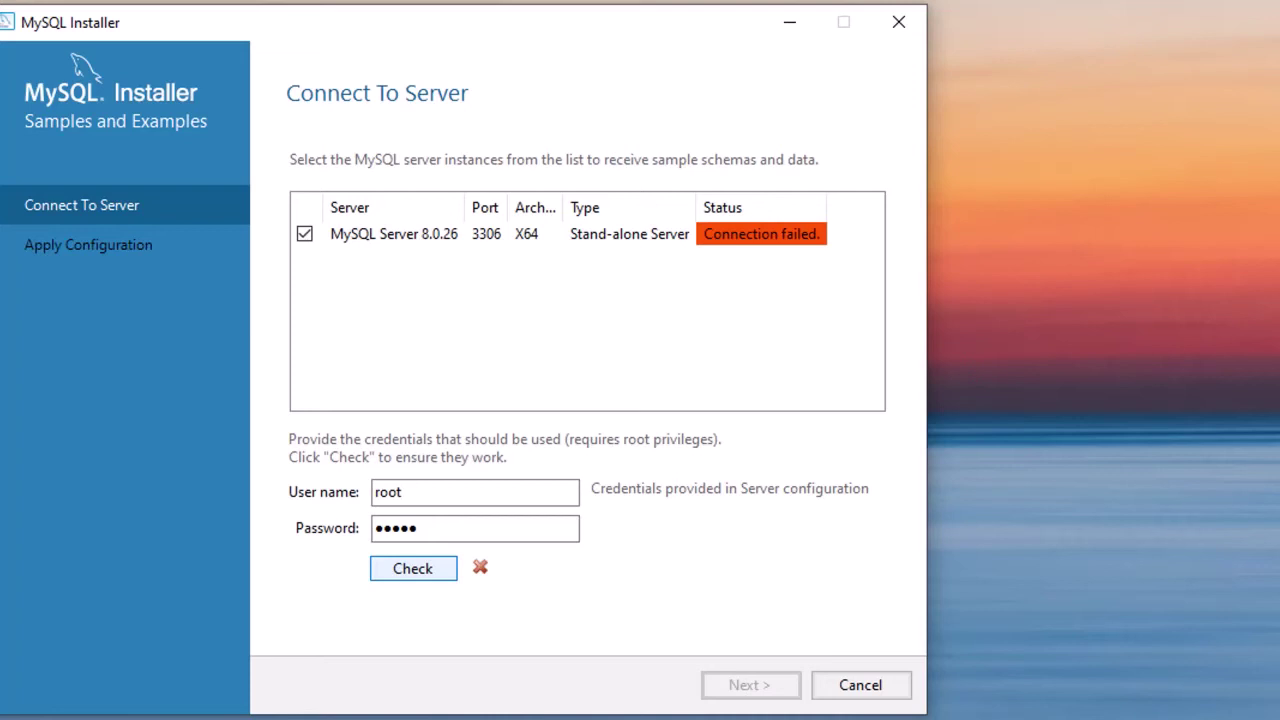
{"action": "key", "text": "Return"}
{"action": "key", "text": "shift+Tab"}
{"action": "key", "text": "BackSpace"}
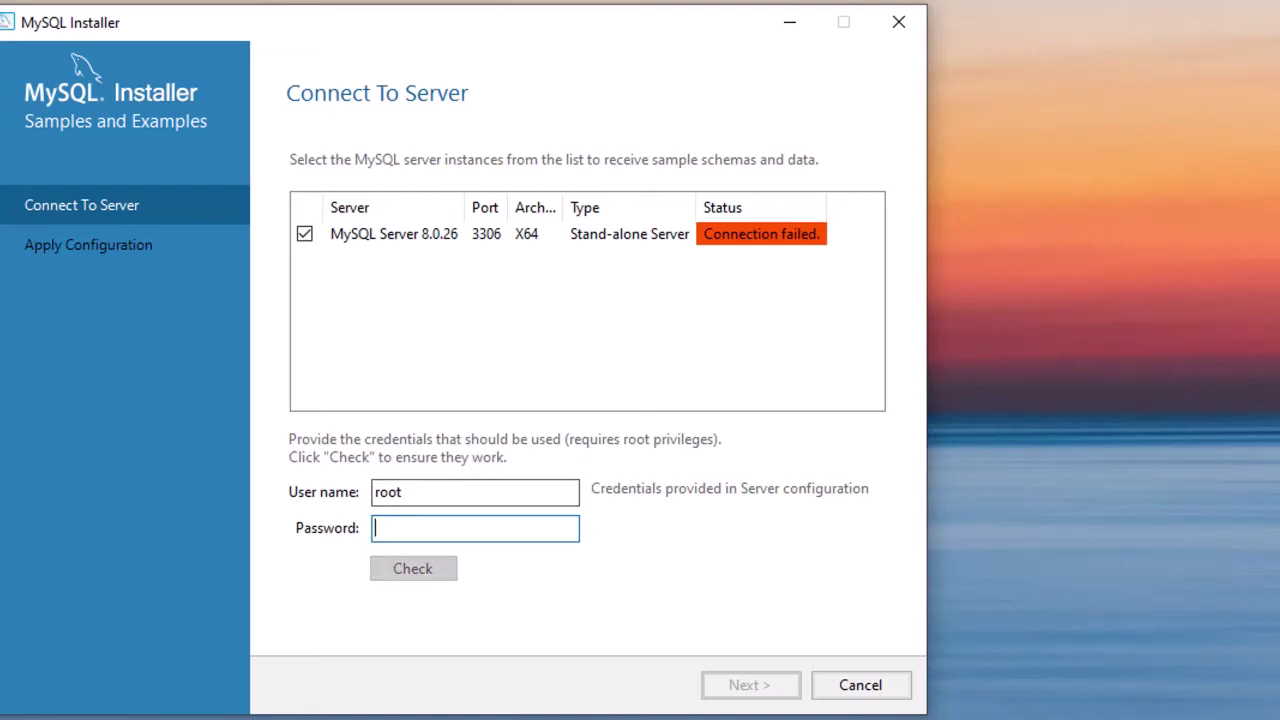
Select MySQL Server 8.0.26, enter and verify the DB Admin user's credentials, then continue.
{"action": "left_click", "coordinate": [570, 233]}
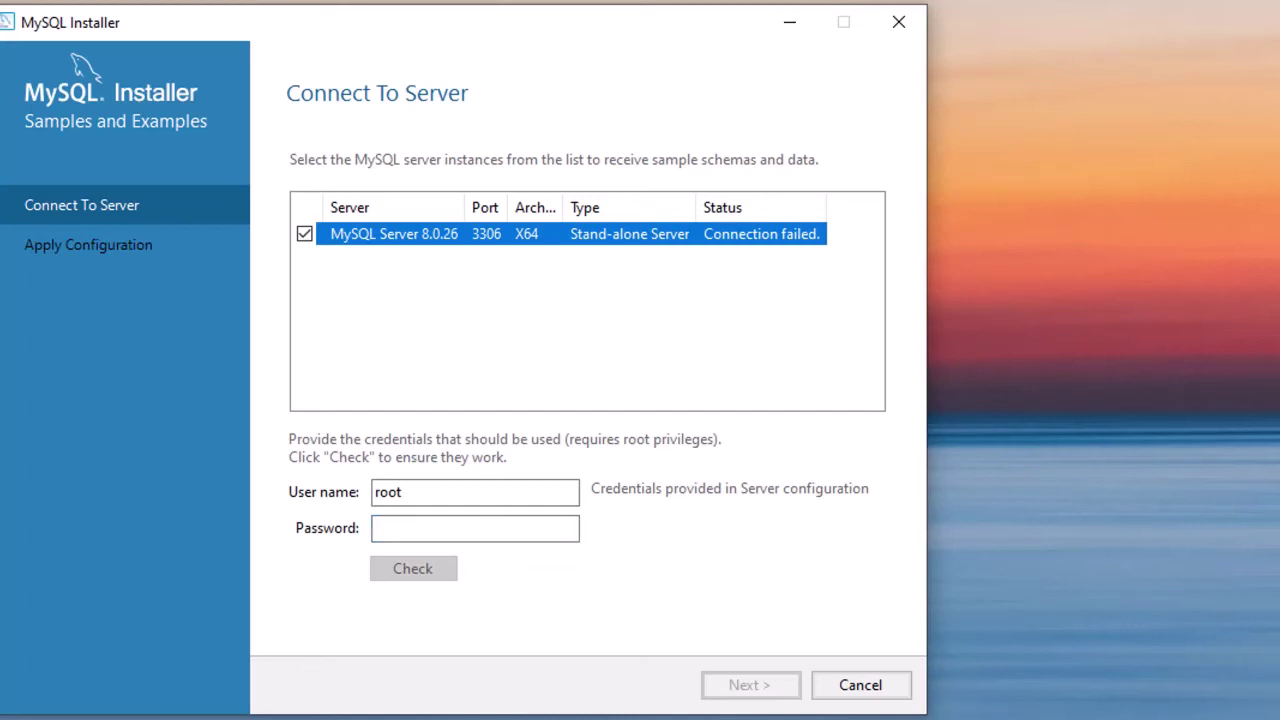
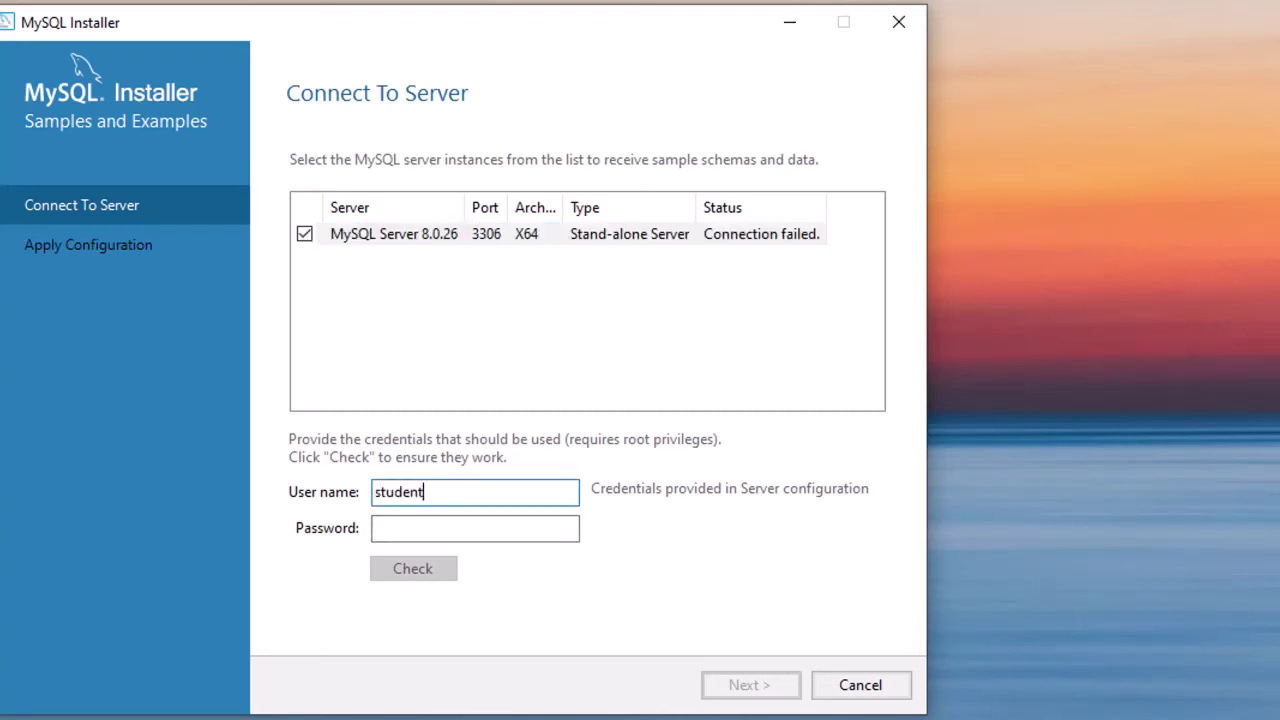
{"action": "left_click", "coordinate": [475, 528]}
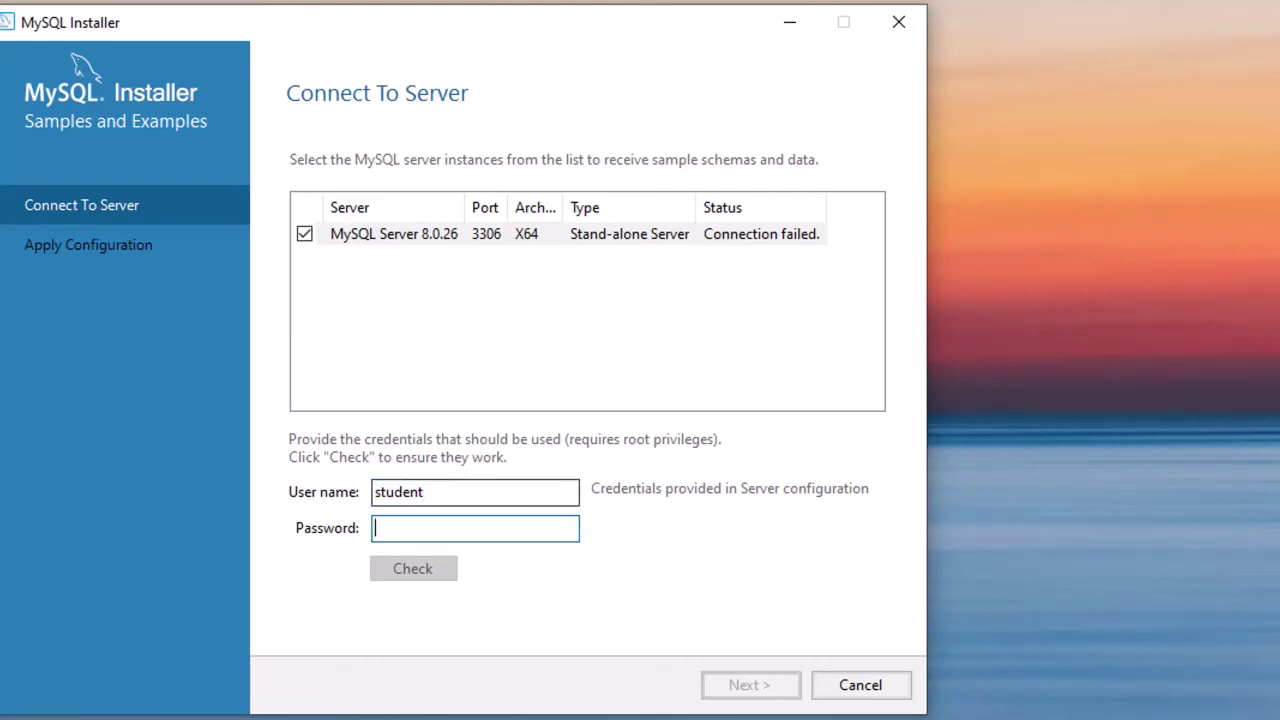
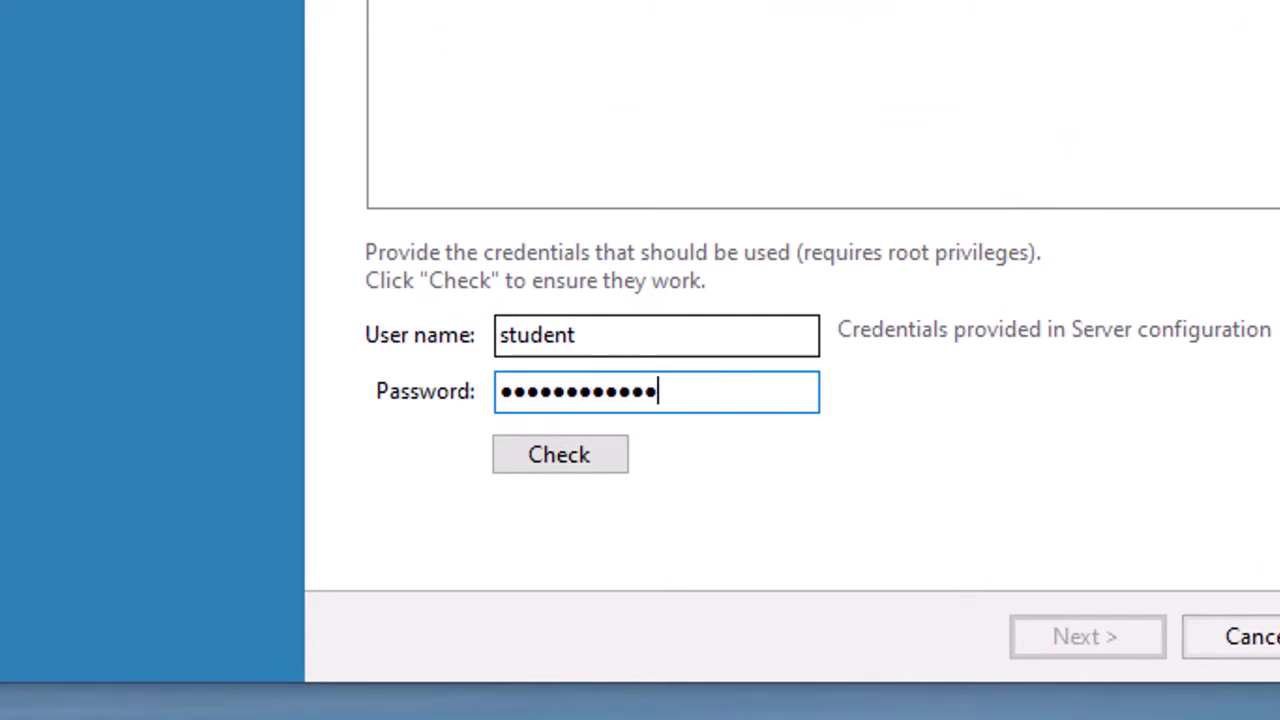
{"action": "left_click", "coordinate": [560, 454]}
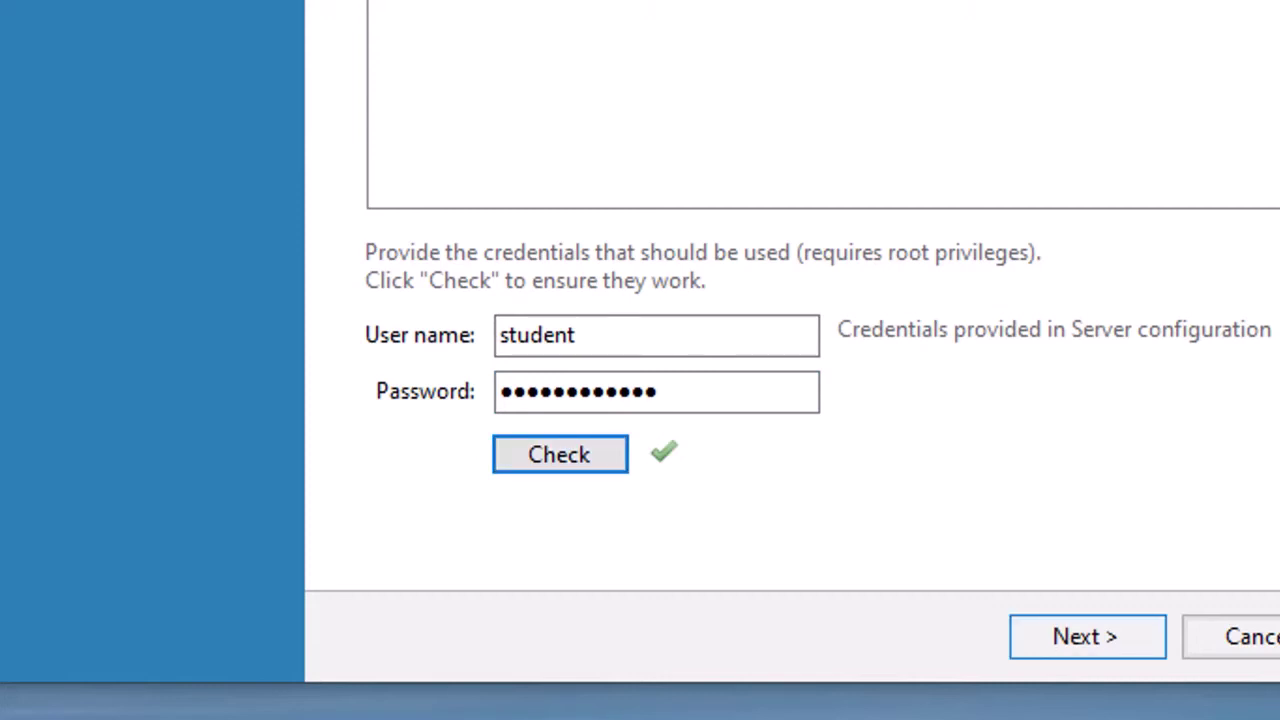
{"action": "key", "text": "Return"}
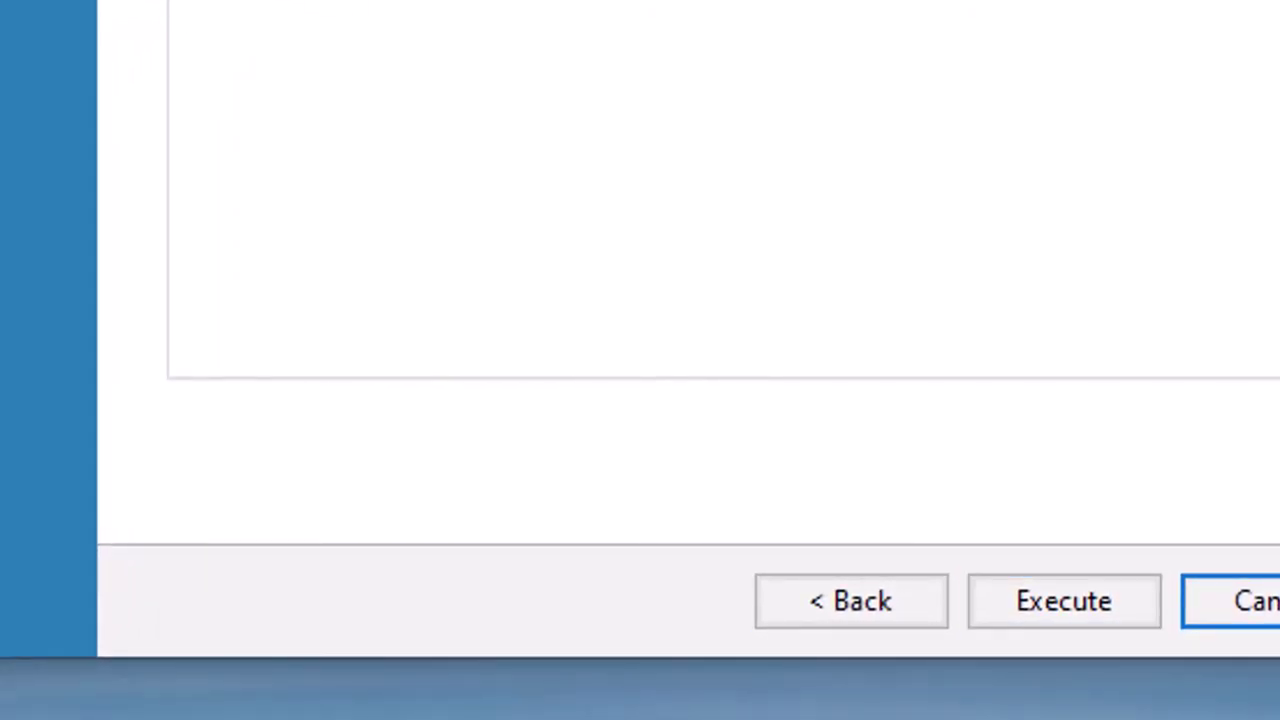
Execute the Samples and Examples 8.0.26 configuration and finish it.
{"action": "key", "text": "alt+e"}
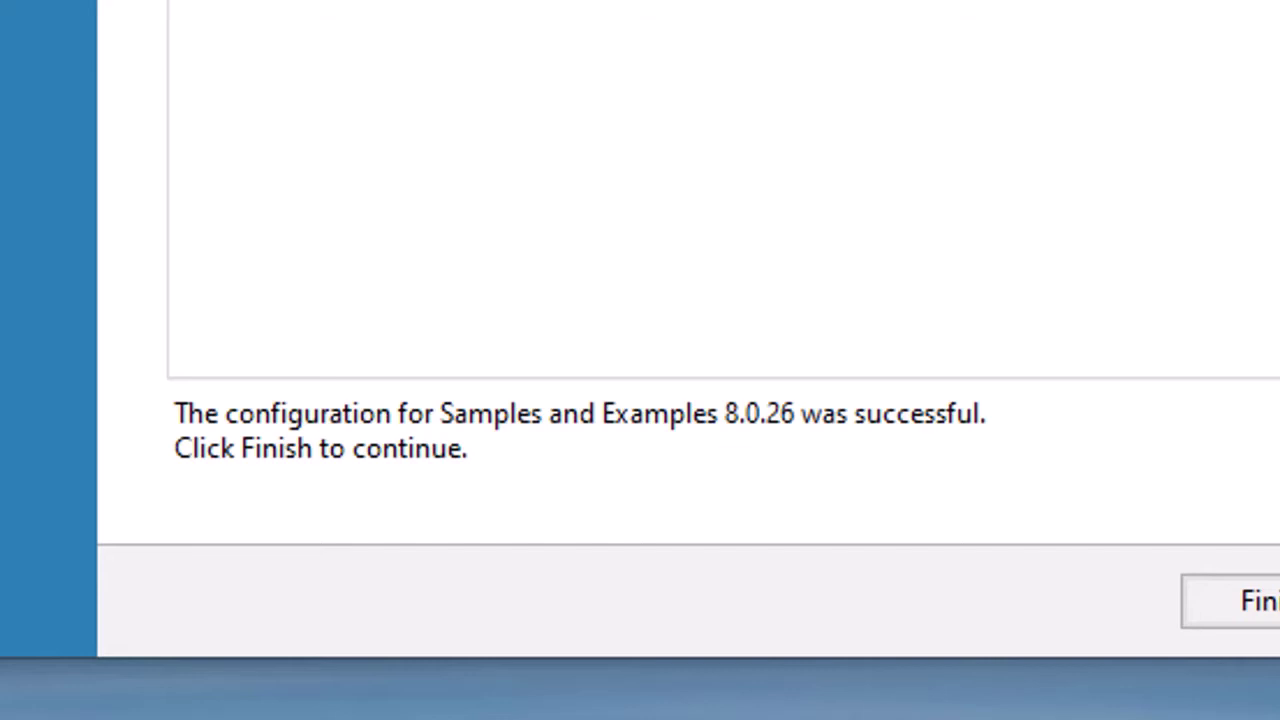
{"action": "key", "text": "Return"}
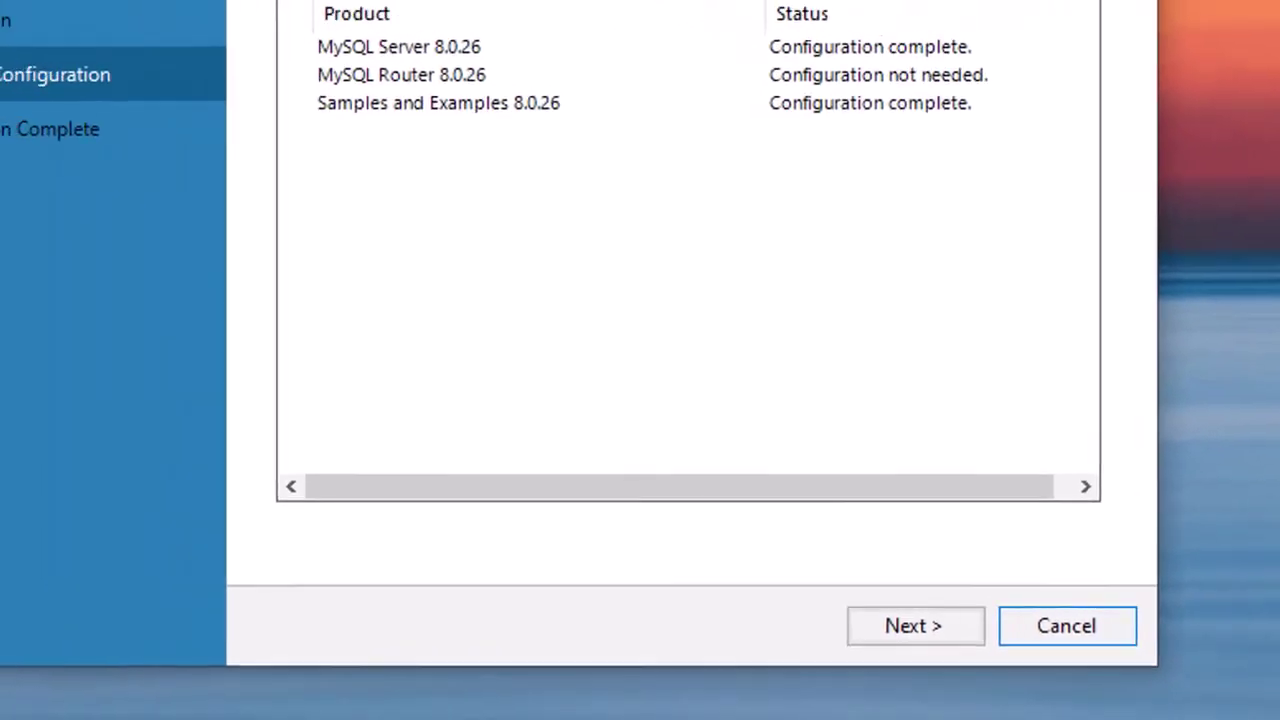
Complete the installation so MySQL Workbench launches with its connections list.
{"action": "key", "text": "shift+Tab"}
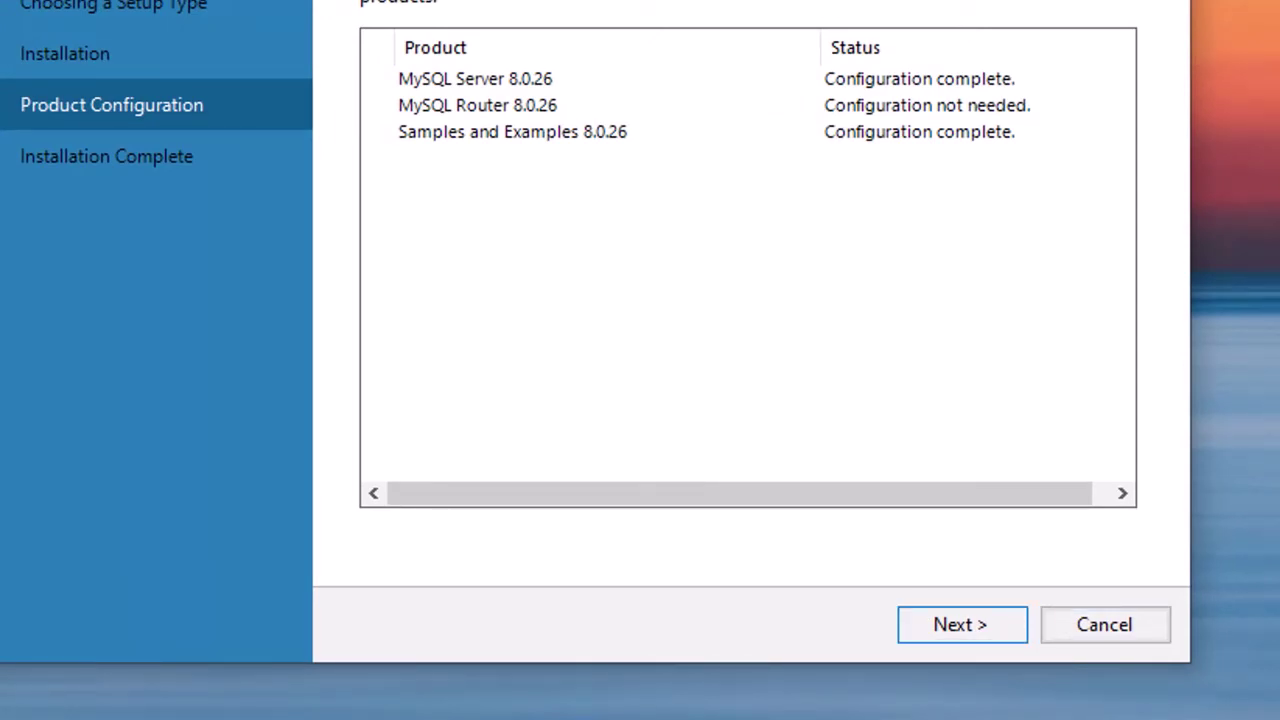
{"action": "key", "text": "Return"}
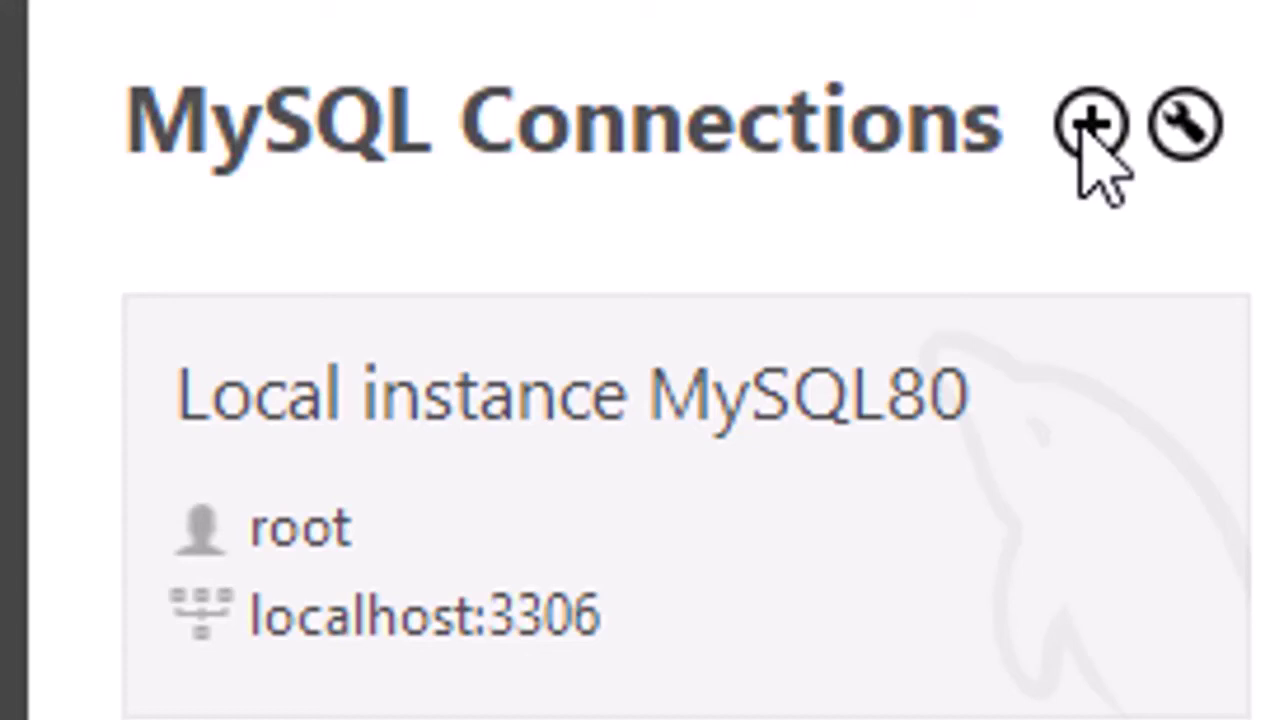
Create a 'localhost' connection, store the root password in the vault, and test it.
{"action": "left_click", "coordinate": [1082, 138]}
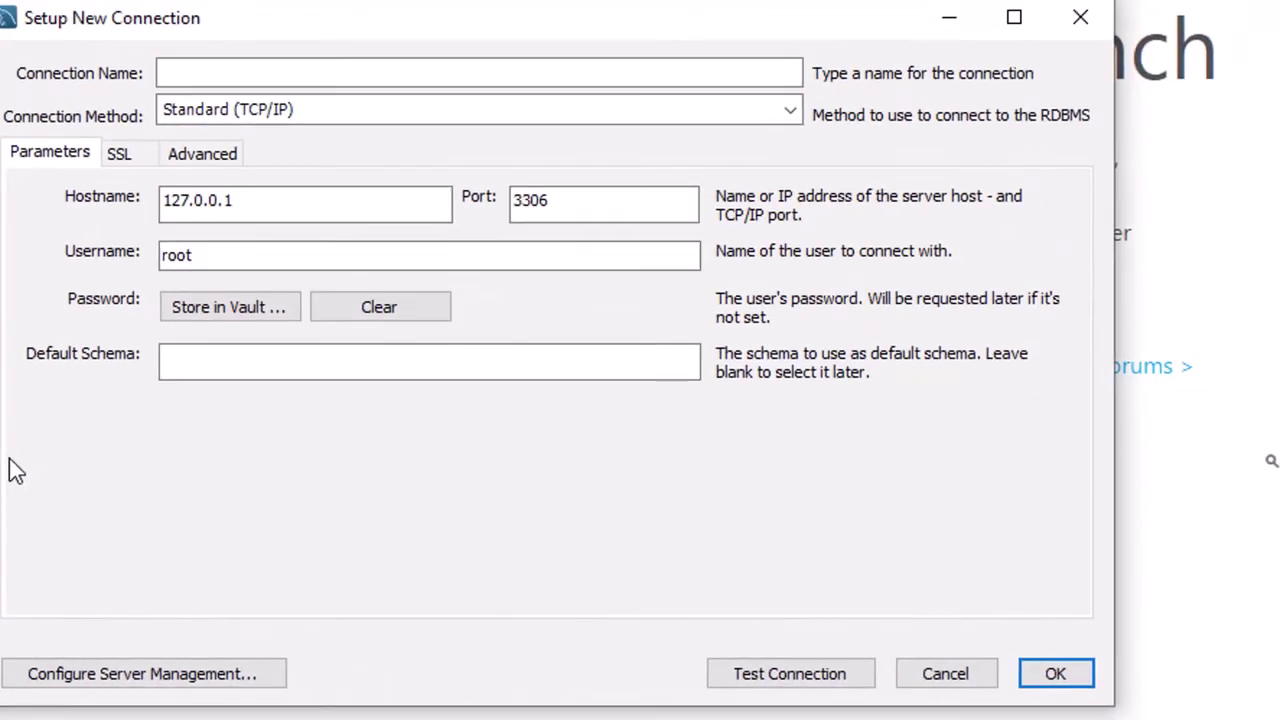
{"action": "left_click", "coordinate": [214, 70]}
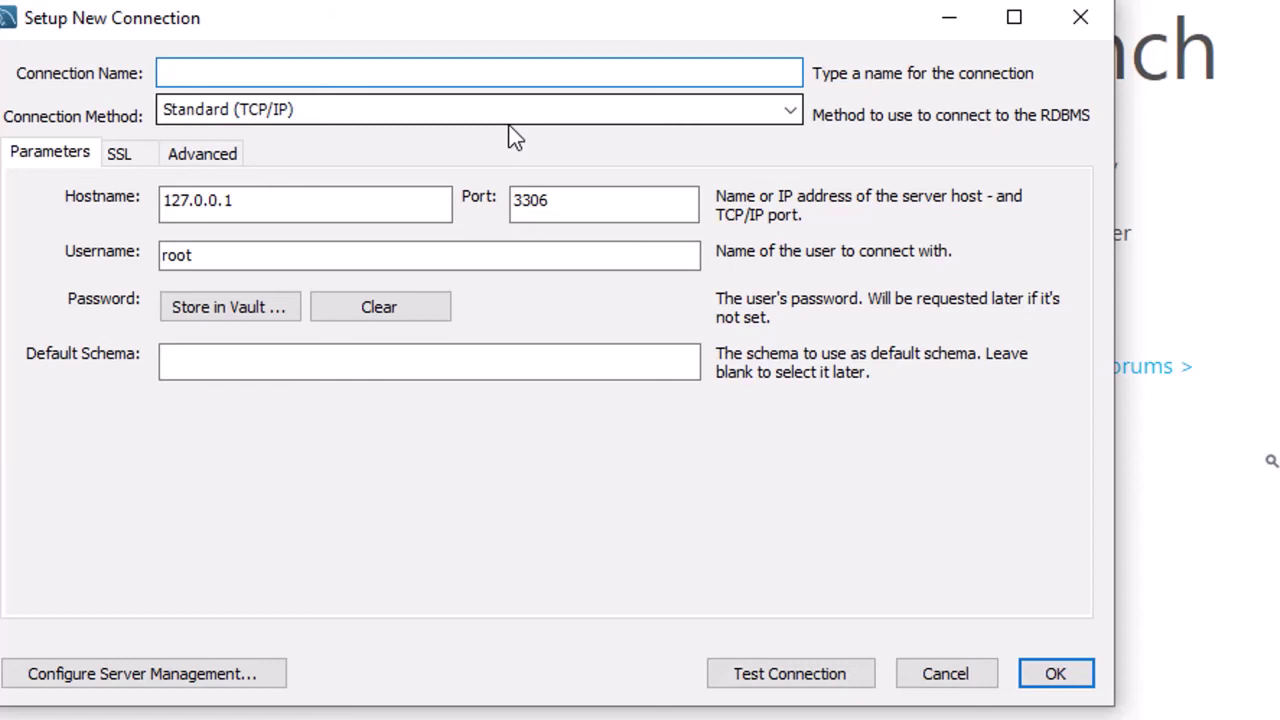
{"action": "type", "text": "localhost"}
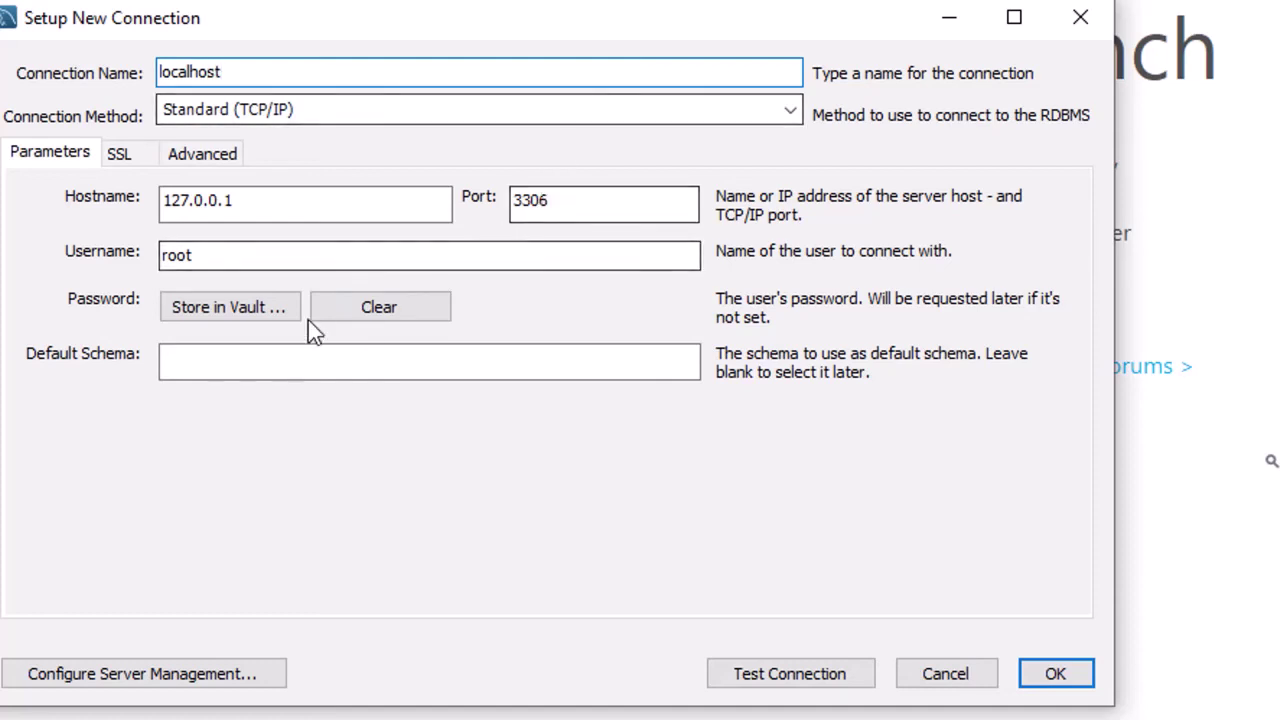
{"action": "left_click", "coordinate": [227, 304]}
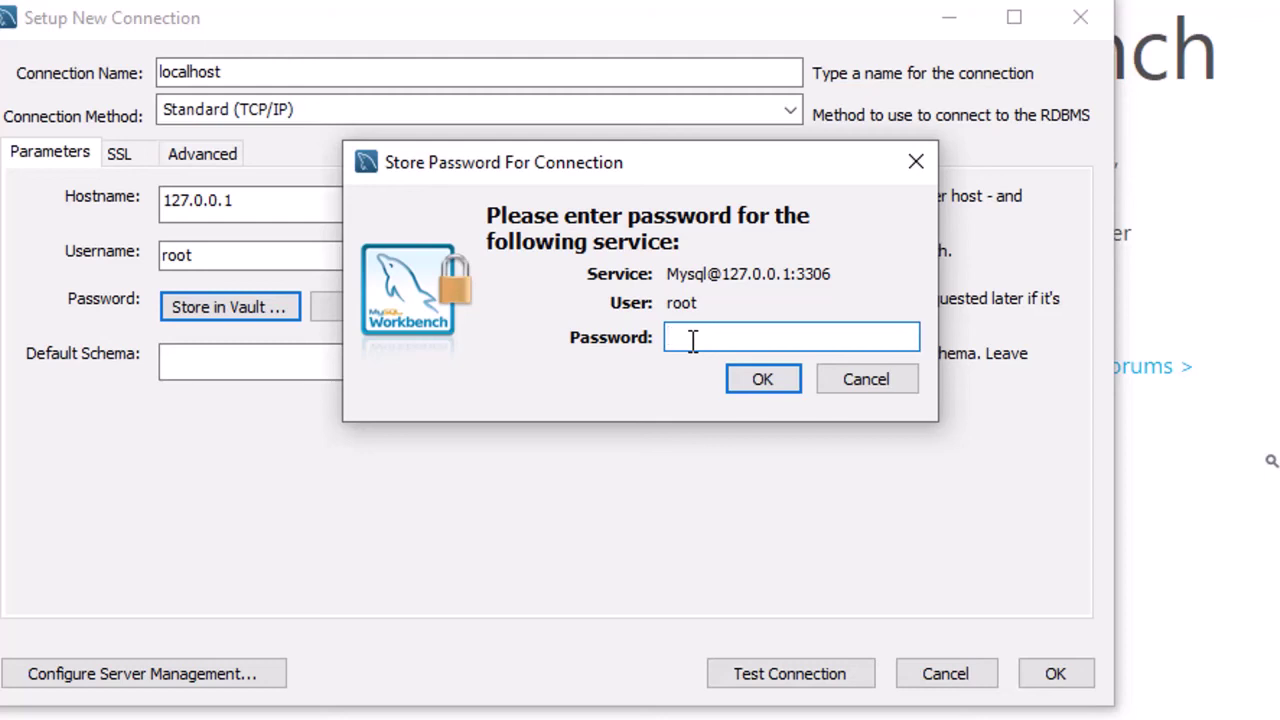
{"action": "type", "text": "********"}
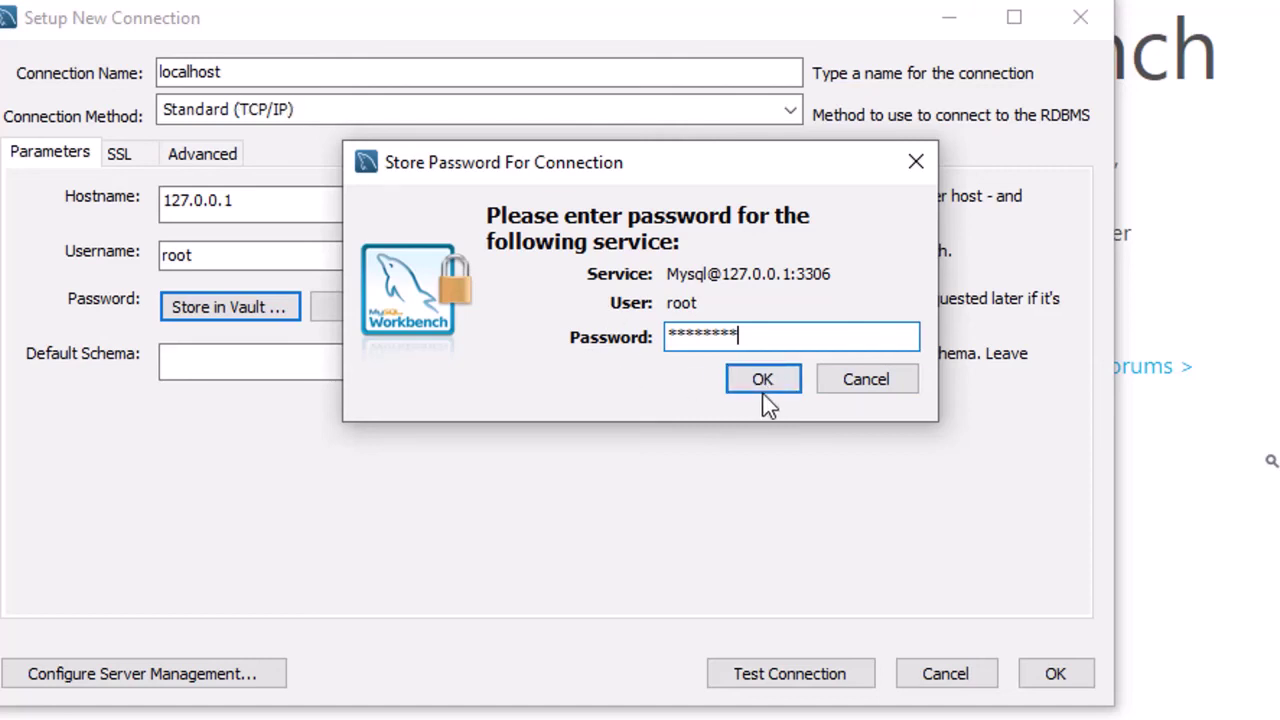
{"action": "left_click", "coordinate": [763, 395]}
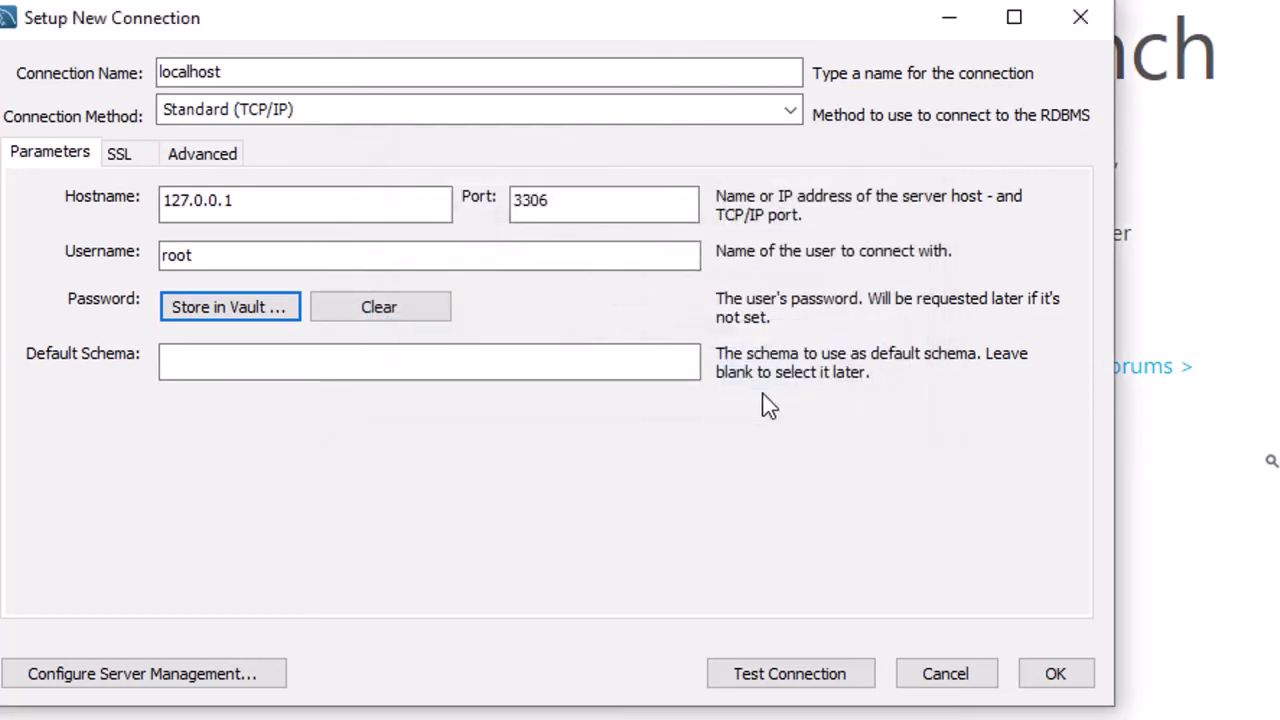
{"action": "left_click", "coordinate": [816, 688]}
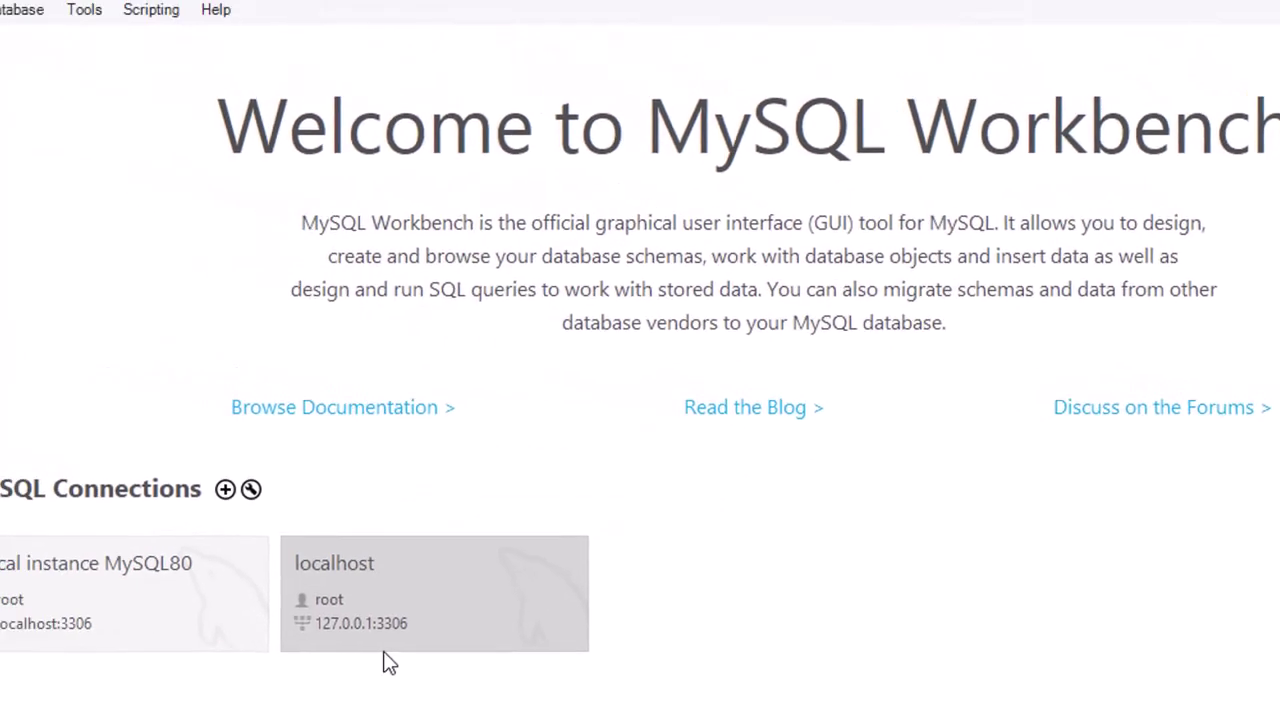
Open the localhost connection, widen the query editor, and type 'create t' in Query 1.
{"action": "left_click", "coordinate": [531, 624]}
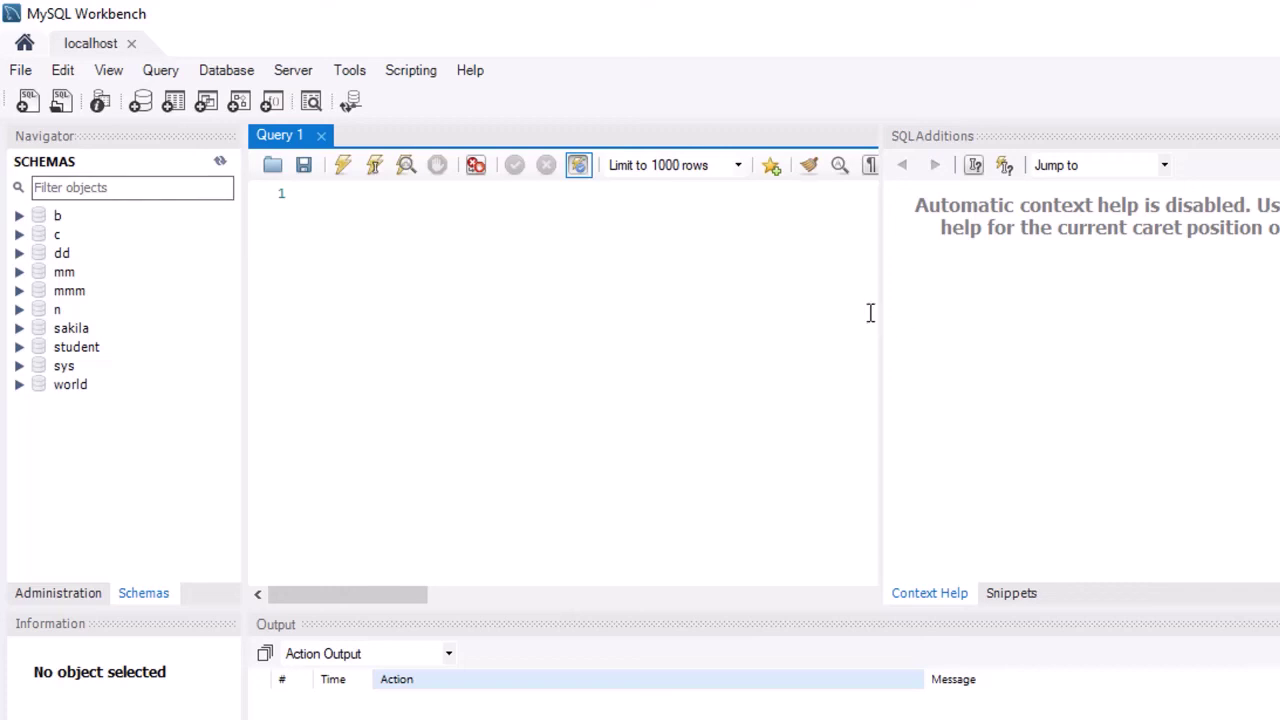
{"action": "left_click_drag", "start_coordinate": [884, 320], "coordinate": [1254, 334]}
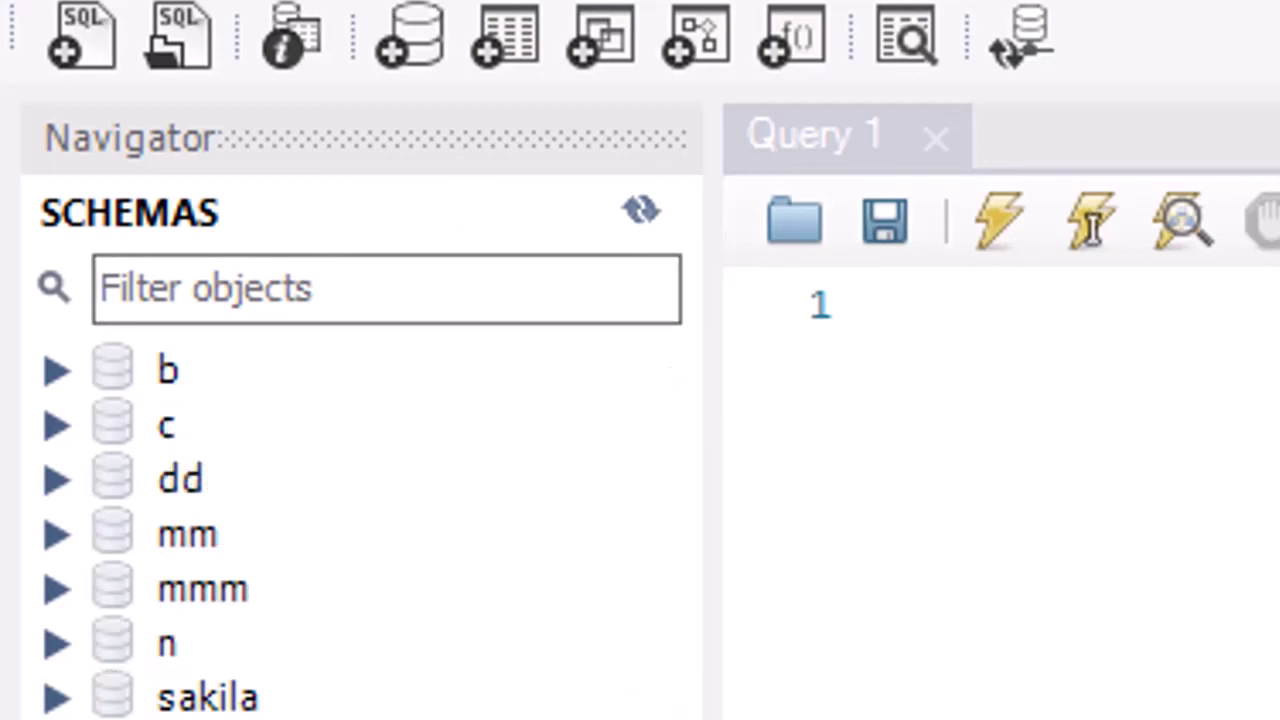
{"action": "left_click", "coordinate": [971, 390]}
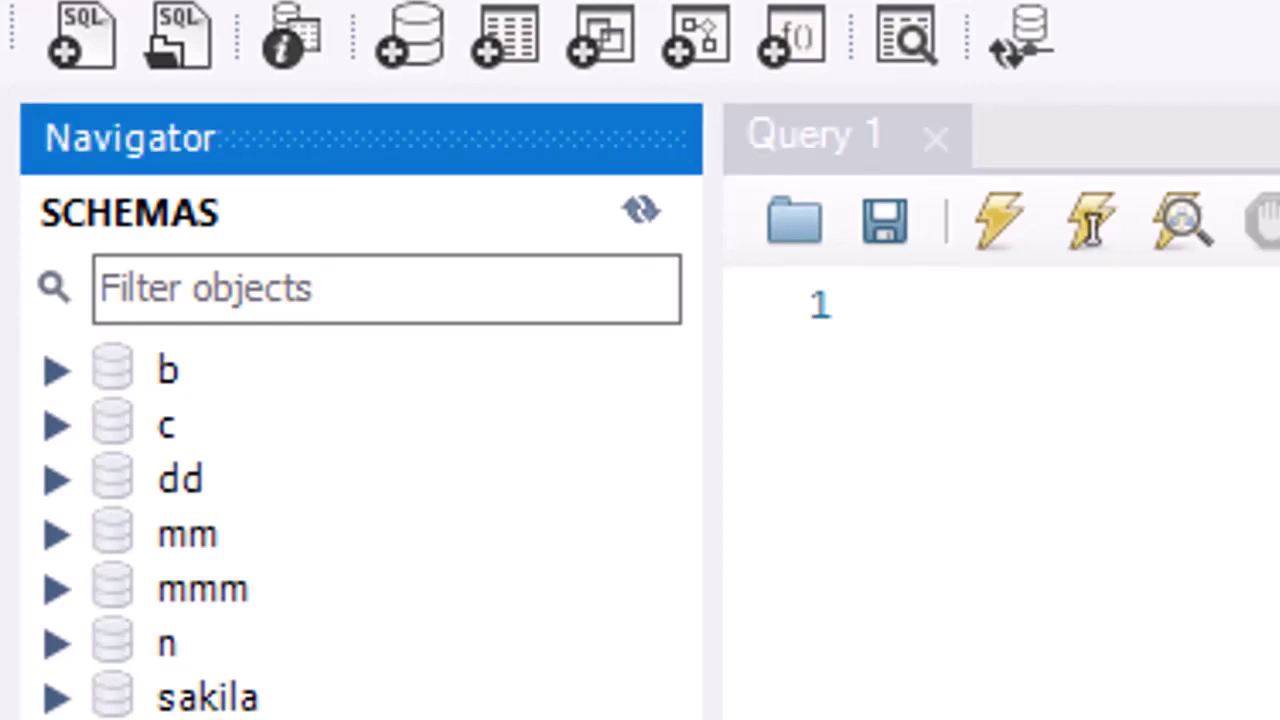
{"action": "left_click", "coordinate": [1124, 520]}
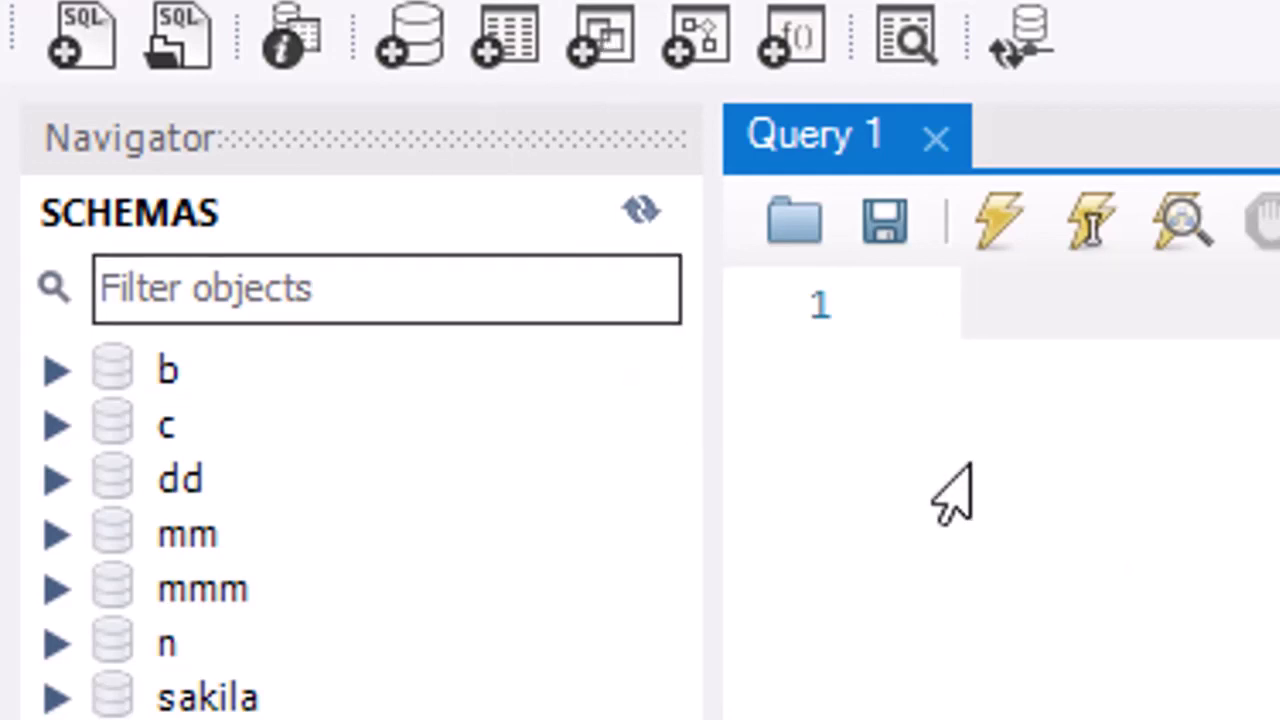
{"action": "type", "text": "create "}
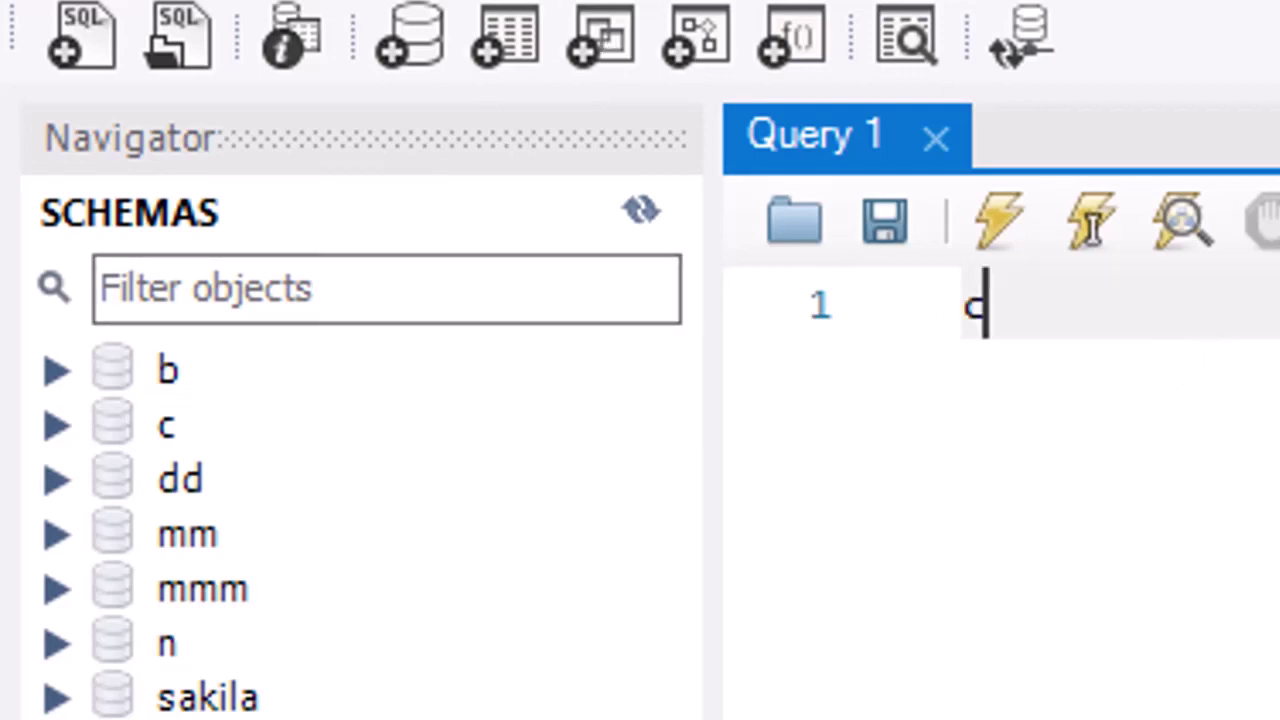
{"action": "type", "text": "t"}
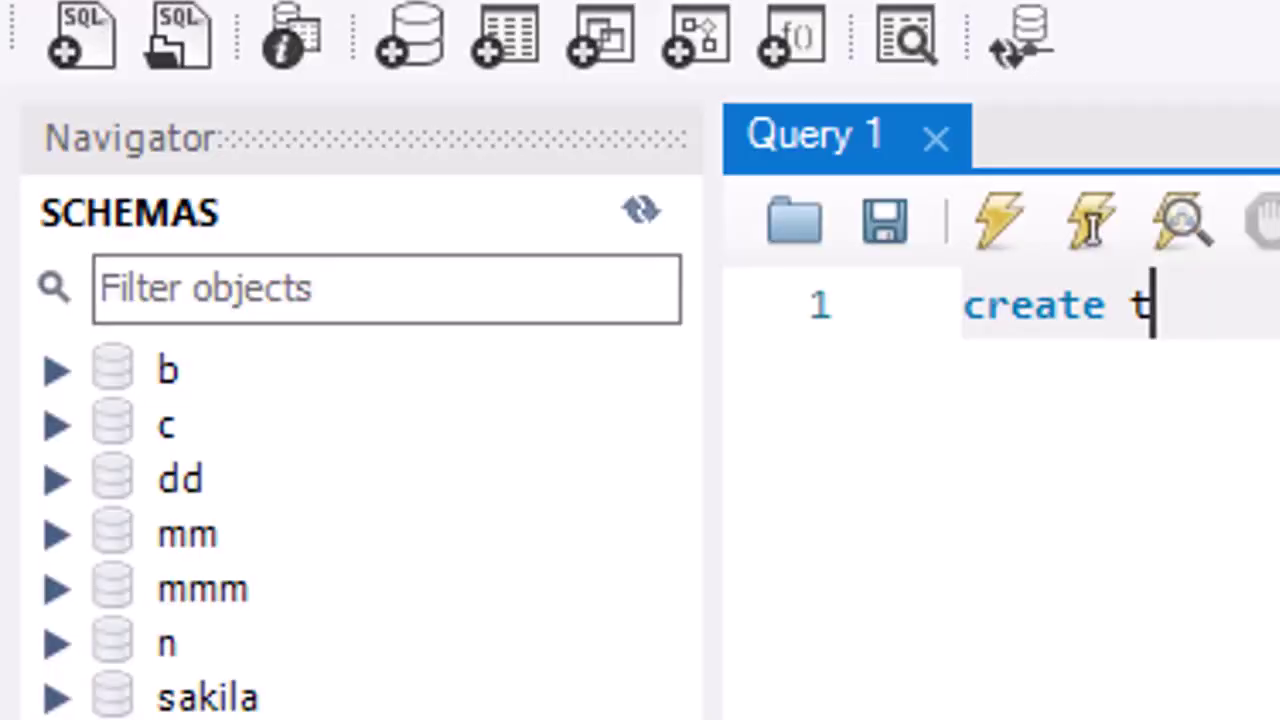